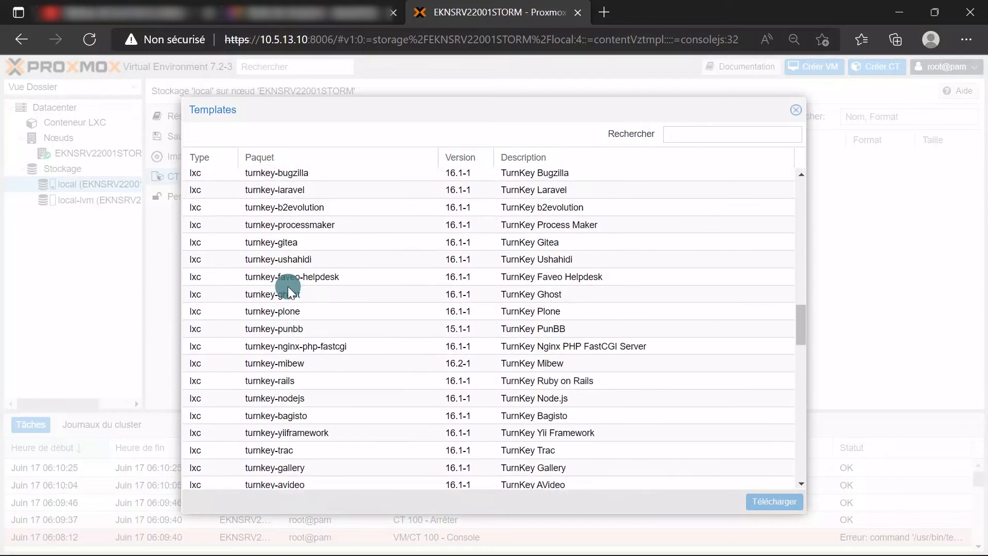
# Select the debian-11-standard template in the system list and start its download
pyautogui.scroll(-2, 285, 280)
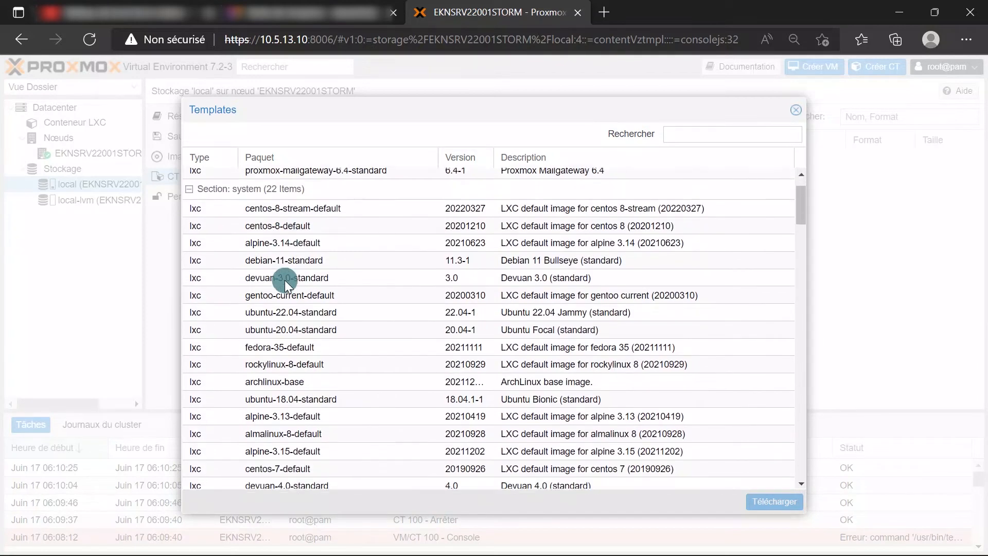
pyautogui.click(284, 252)
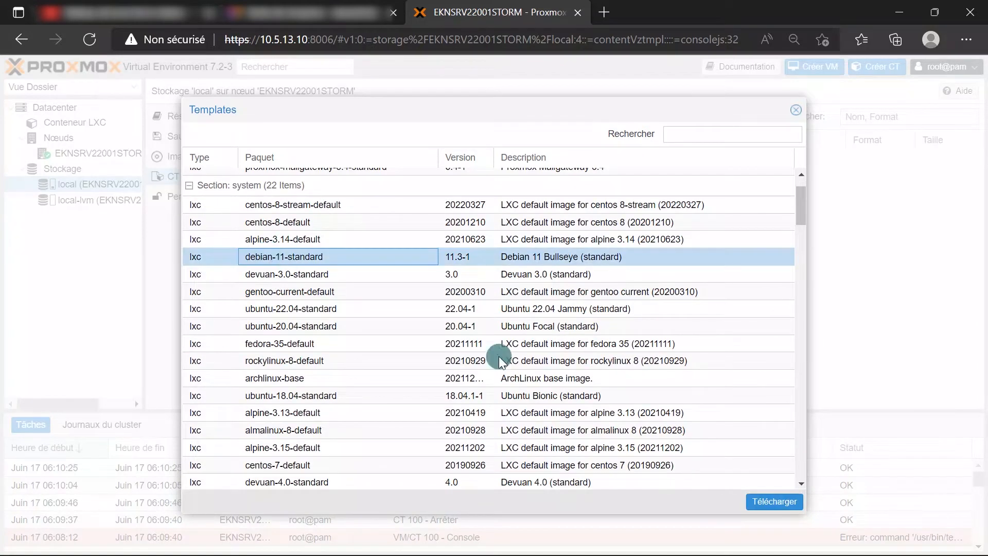
pyautogui.click(775, 502)
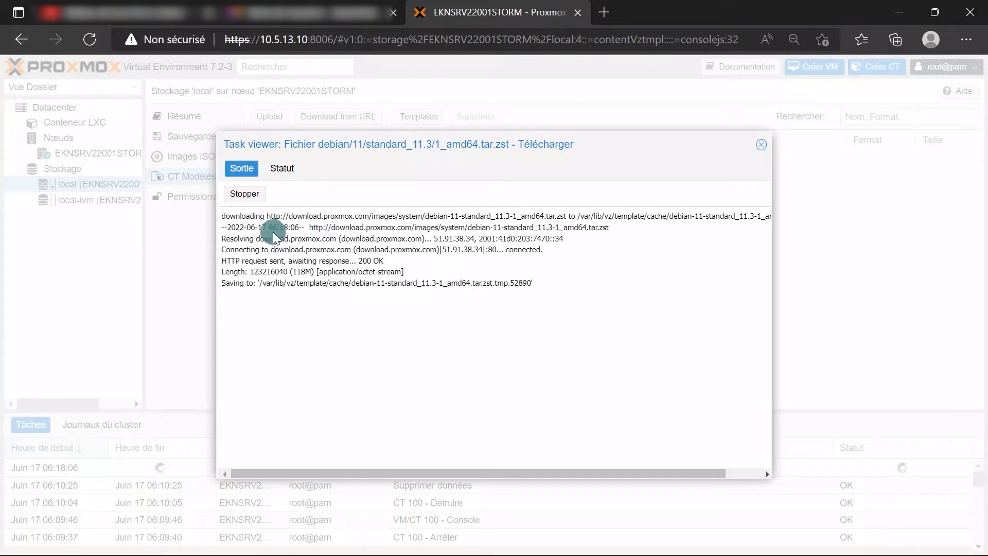
# Follow the template download log through to TASK OK, then close the task viewer
pyautogui.moveTo(221, 215); pyautogui.dragTo(277, 216)
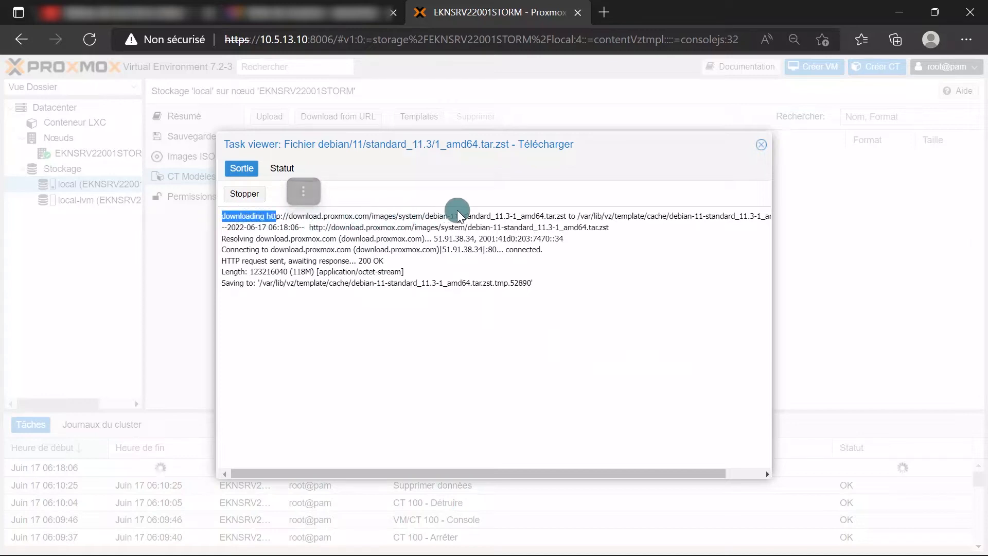
pyautogui.click(542, 304)
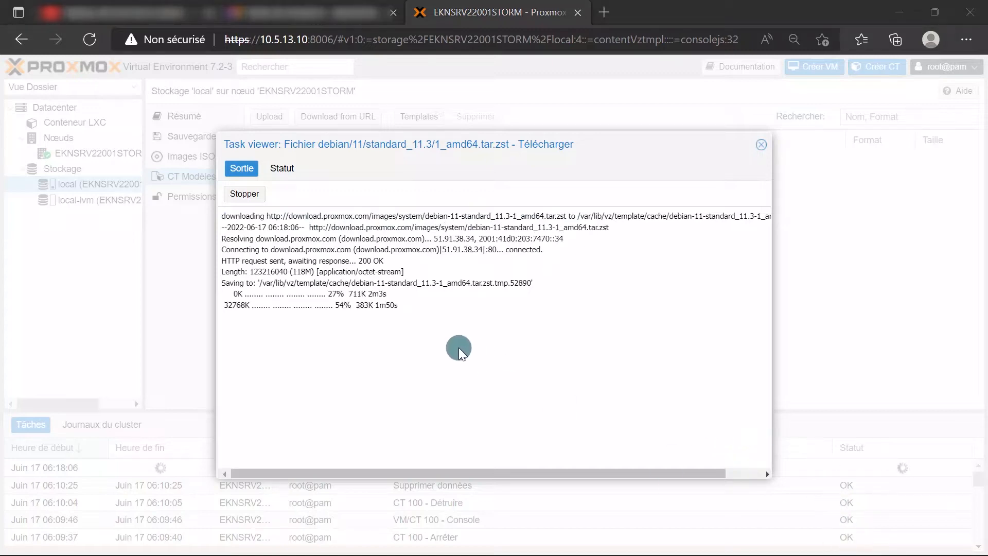
pyautogui.moveTo(230, 293); pyautogui.dragTo(391, 305)
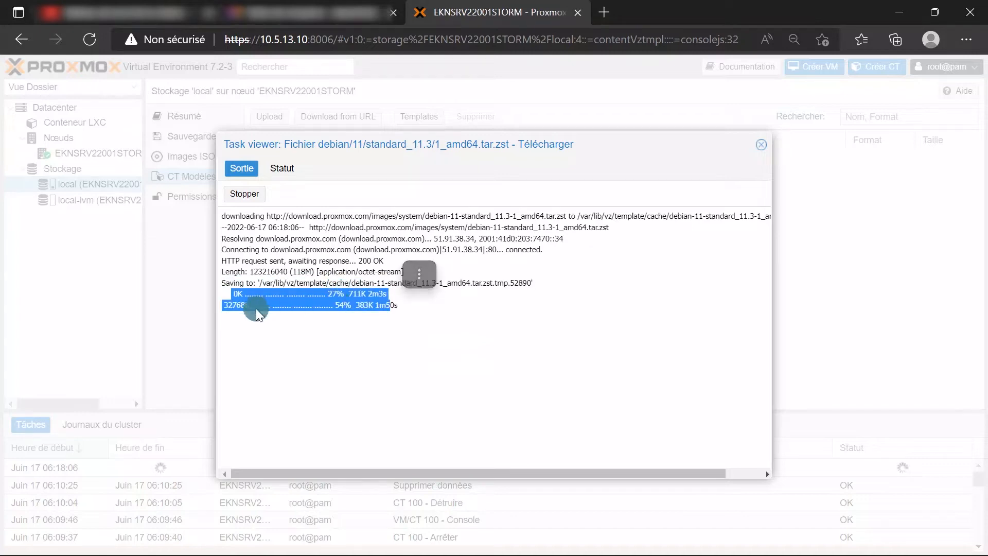
pyautogui.click(406, 308)
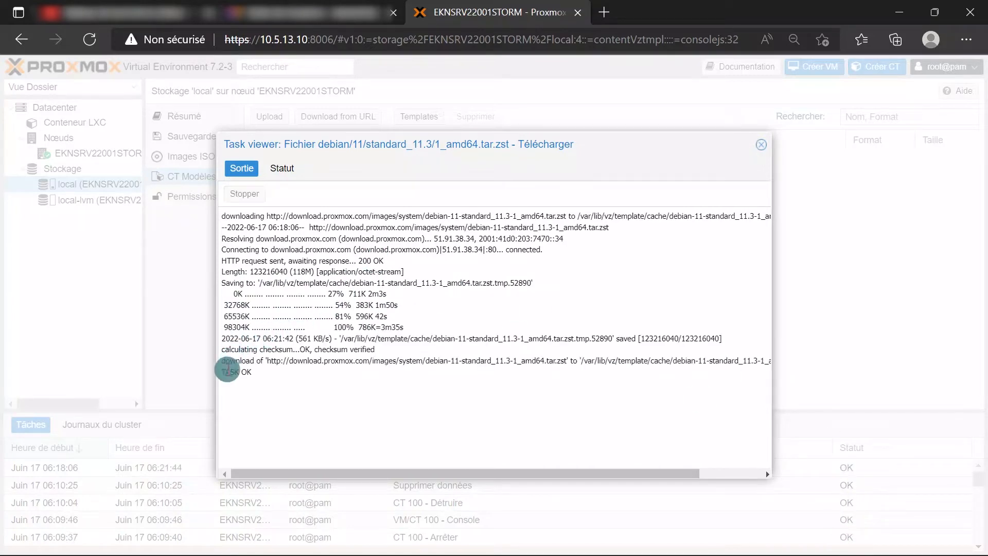
pyautogui.moveTo(223, 371); pyautogui.dragTo(286, 370)
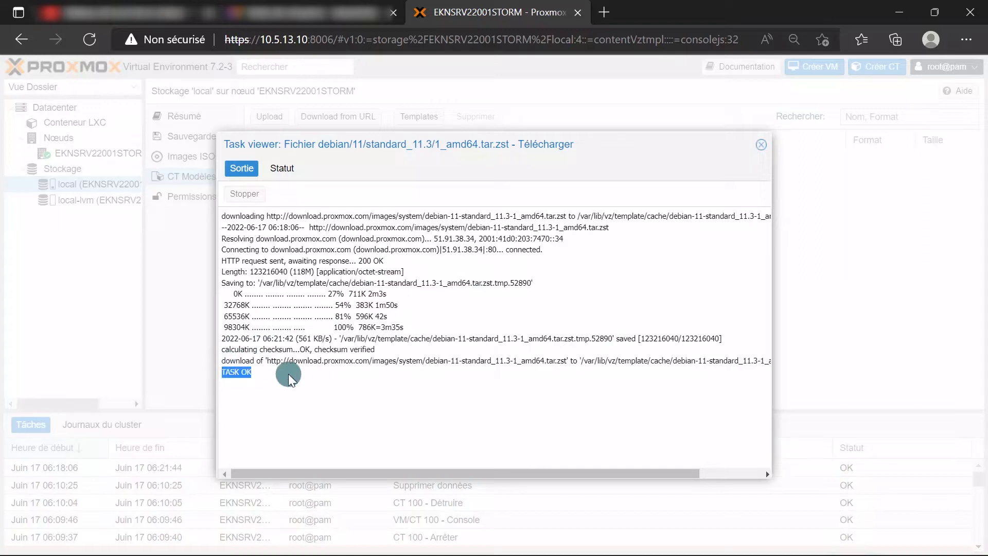
pyautogui.click(234, 370)
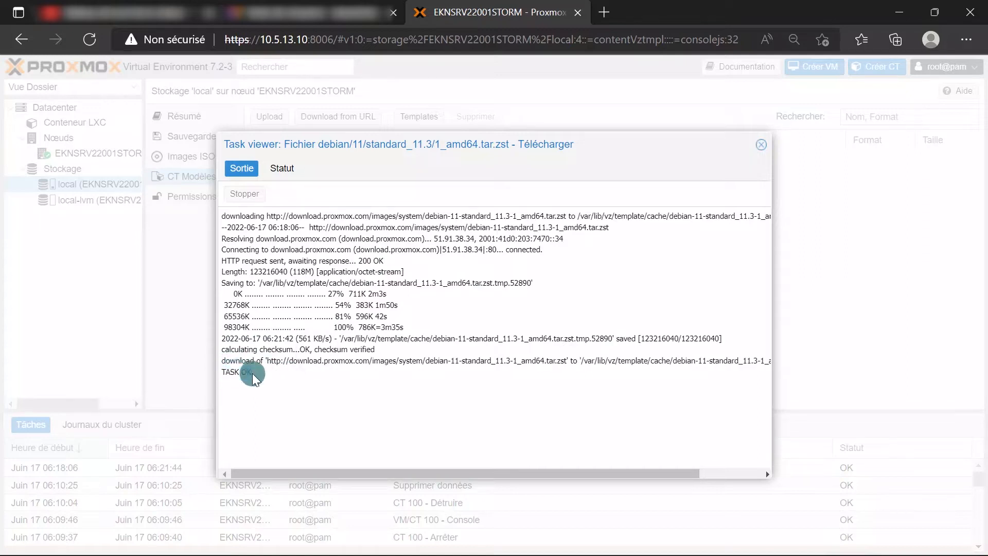
pyautogui.click(242, 168)
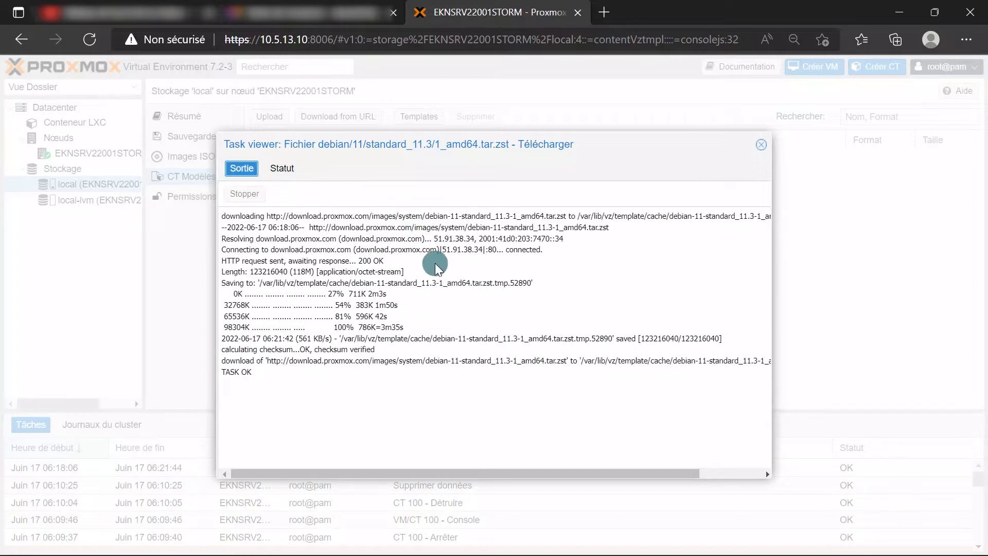
pyautogui.click(764, 147)
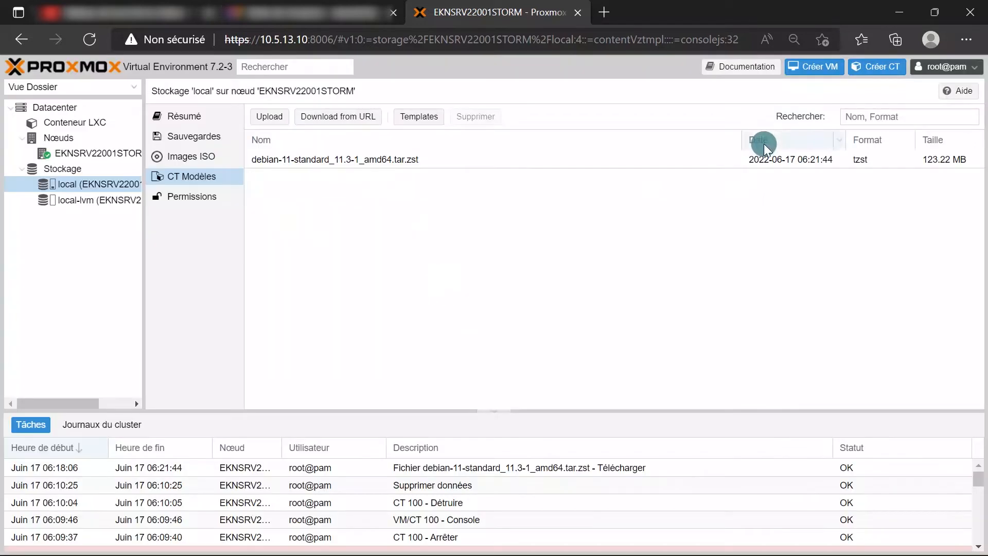
# Select the downloaded template, switch to node EKNSRV22001STORM, and launch the Create CT wizard
pyautogui.click(323, 157)
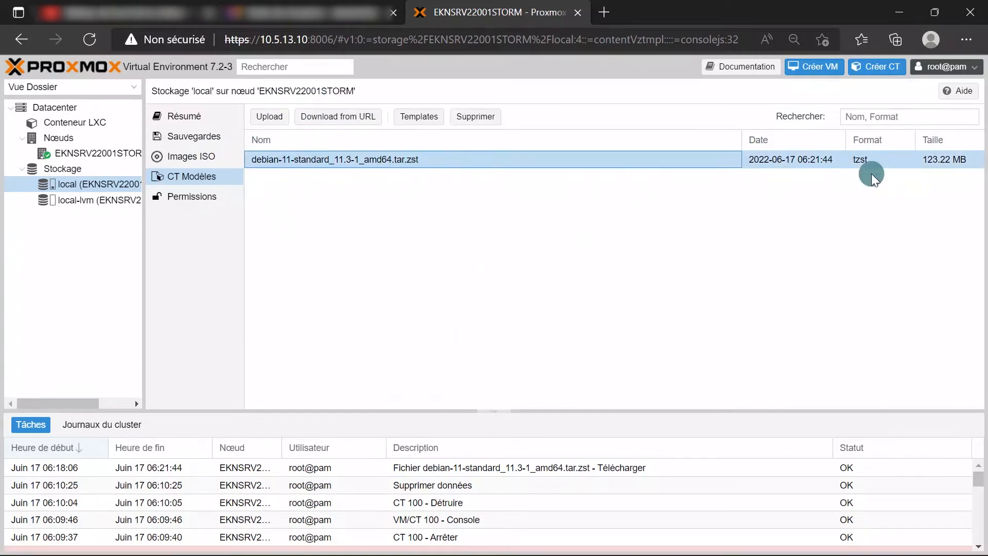
pyautogui.click(99, 154)
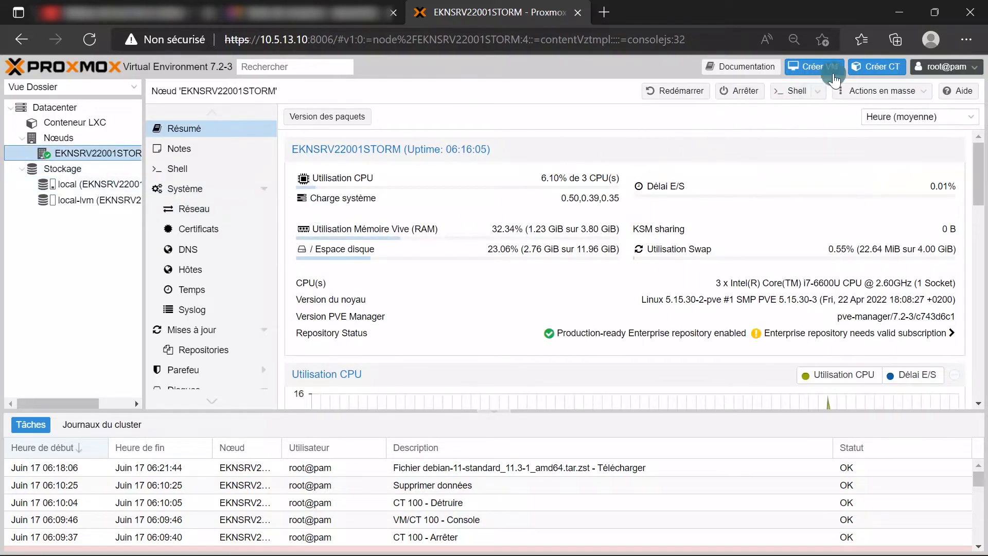
pyautogui.click(889, 68)
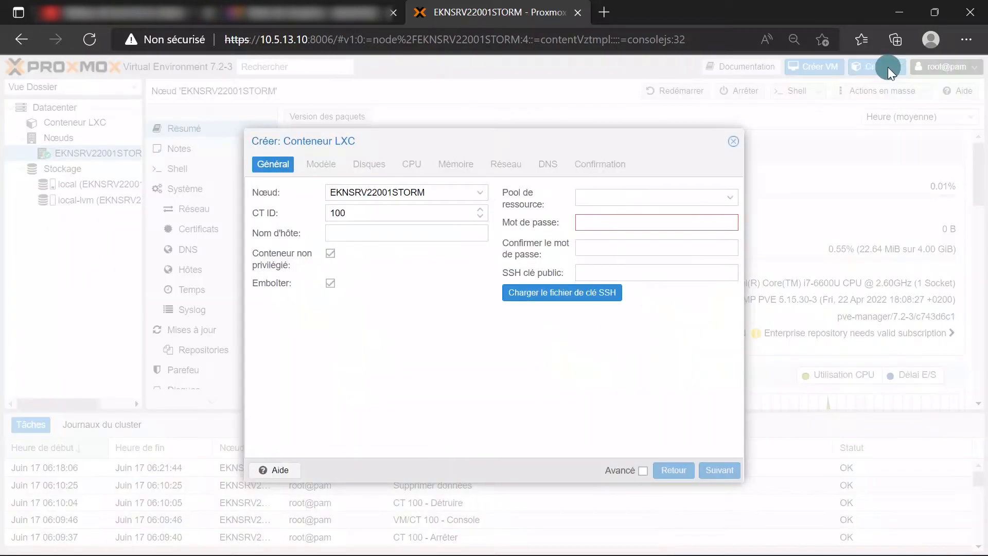
# Enter hostname EKNCT22001-DEBIAN and set and confirm the root password
pyautogui.click(392, 232)
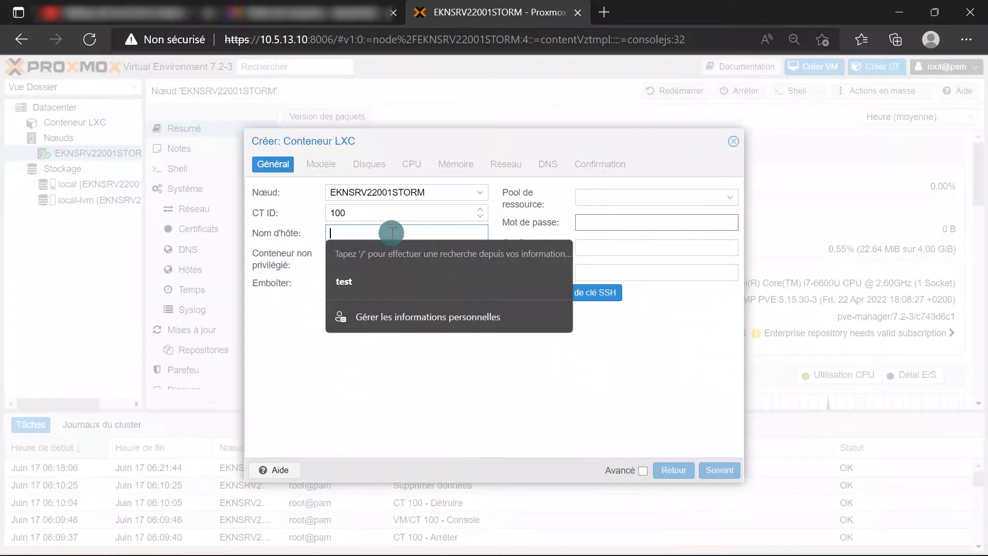
pyautogui.write('EKN')
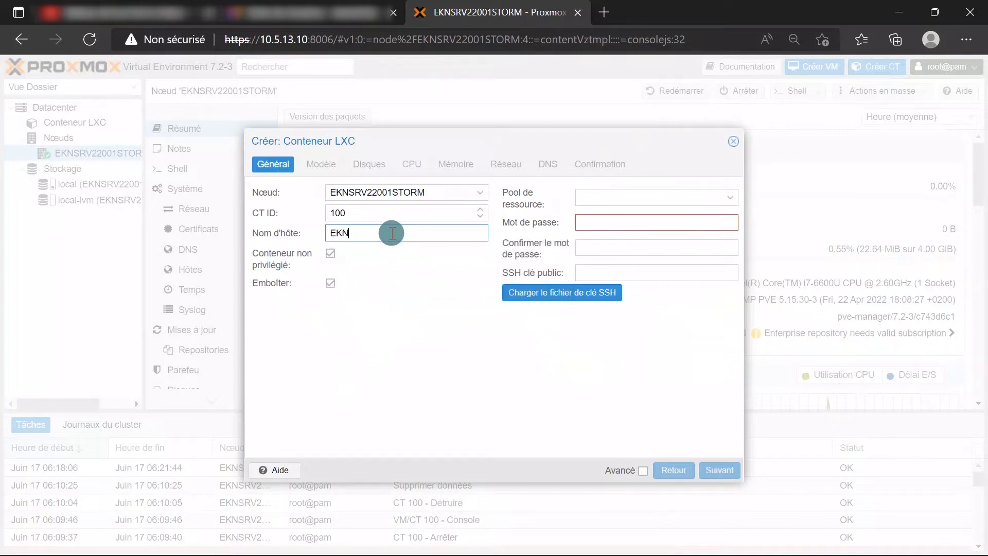
pyautogui.write('CT22001-DEBIAN')
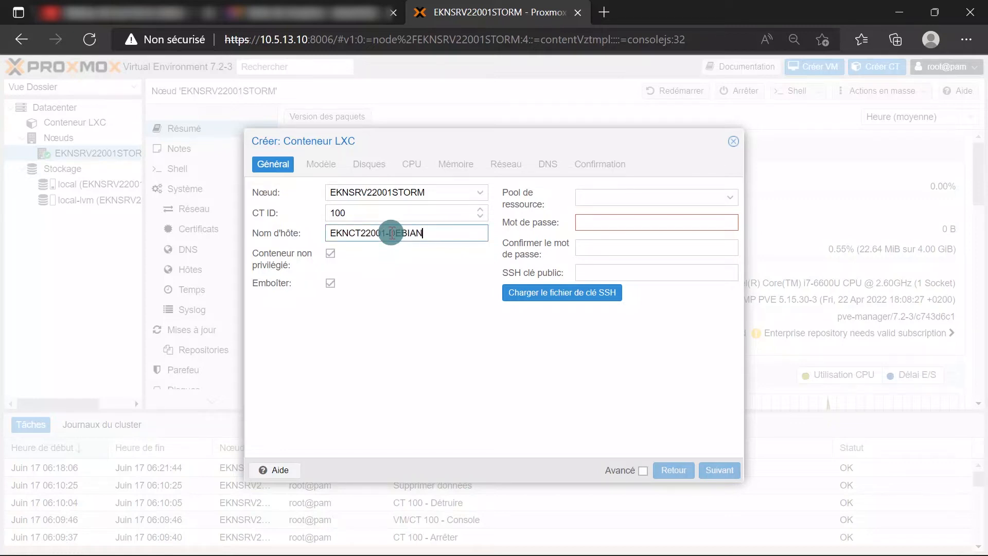
pyautogui.click(607, 216)
pyautogui.write('••••••')
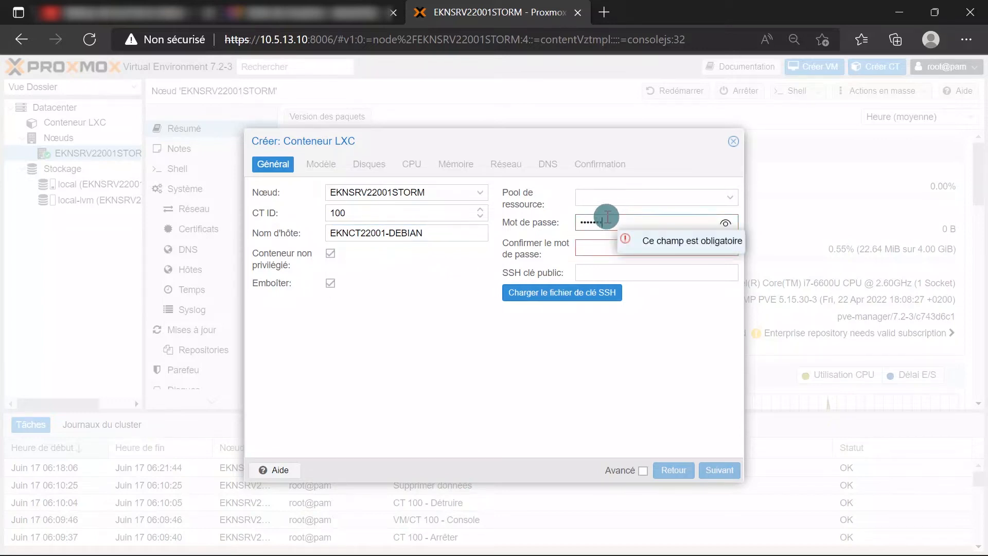
pyautogui.write('••')
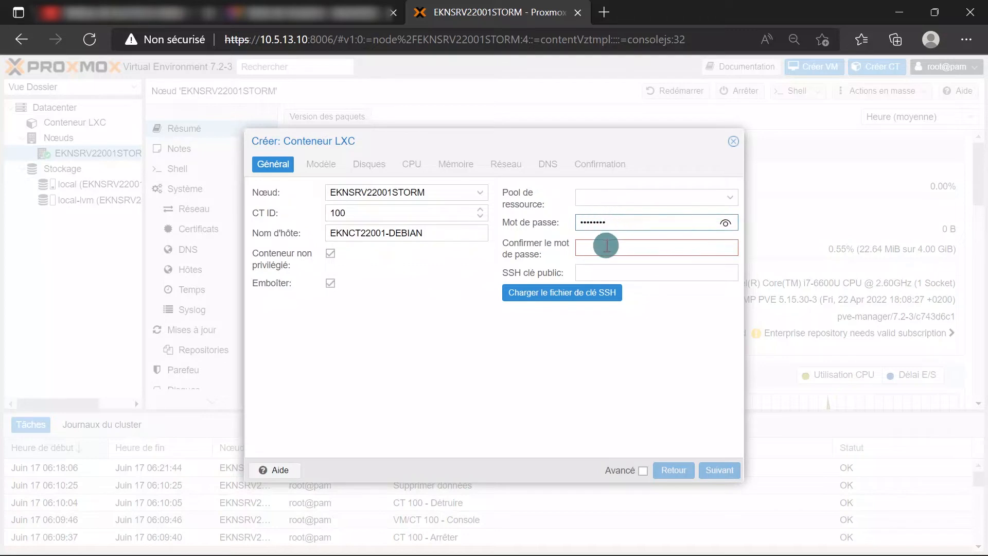
pyautogui.click(606, 246)
pyautogui.write('•')
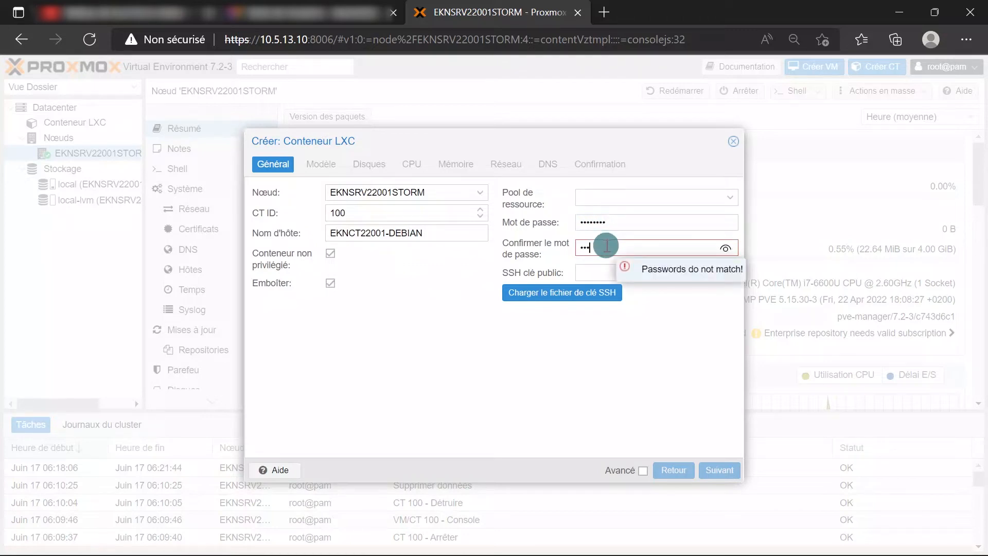
pyautogui.write('•••••••')
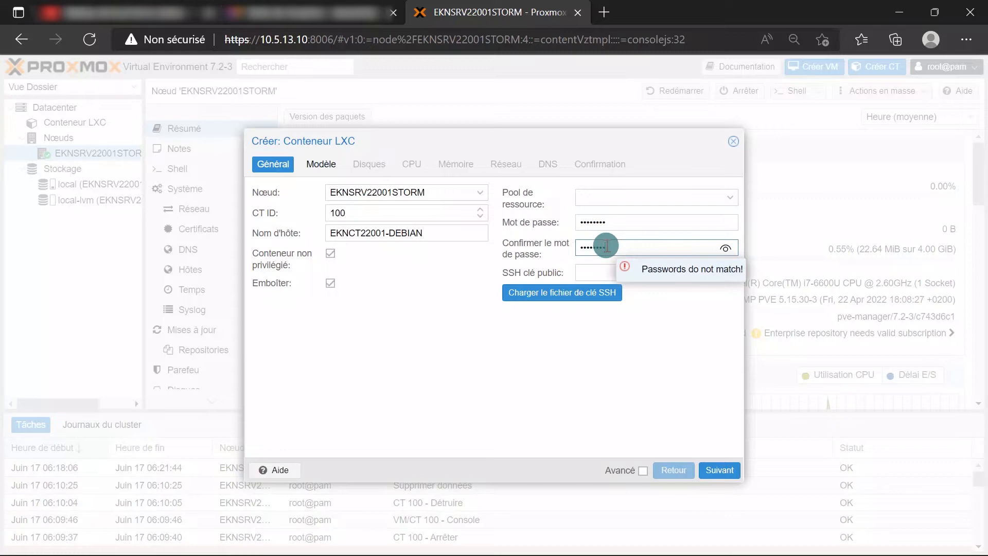
pyautogui.click(584, 352)
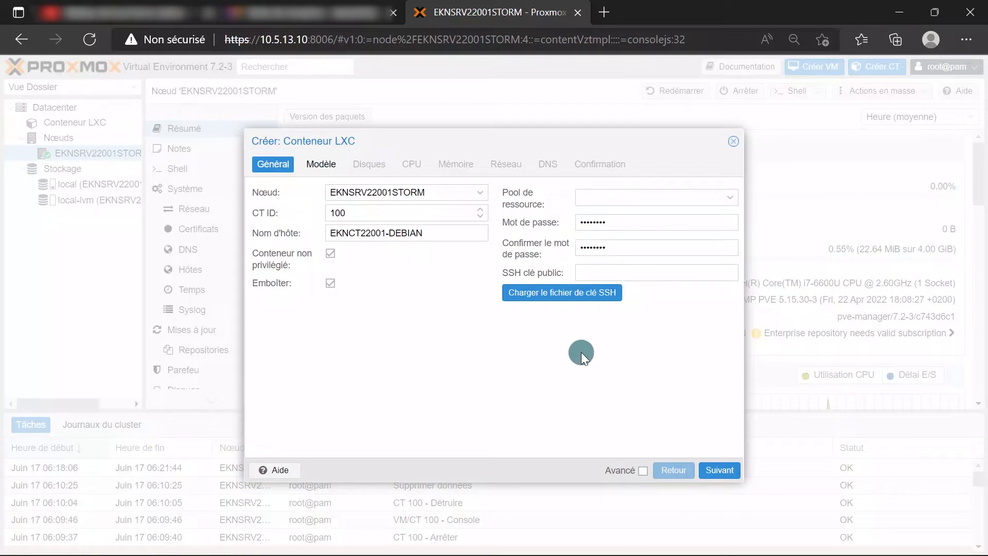
# Choose the debian-11-standard template and set the container disk to 10 GiB
pyautogui.click(728, 471)
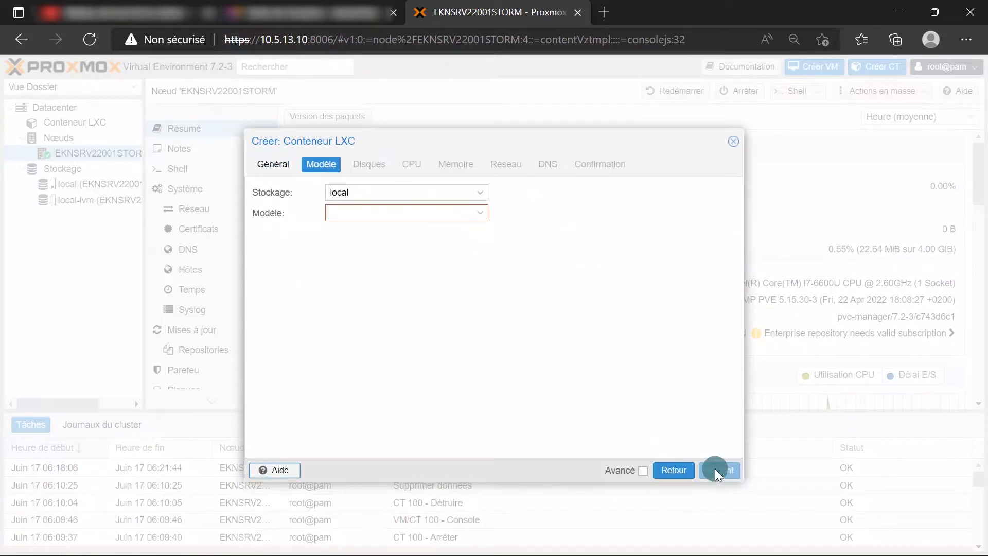
pyautogui.click(479, 213)
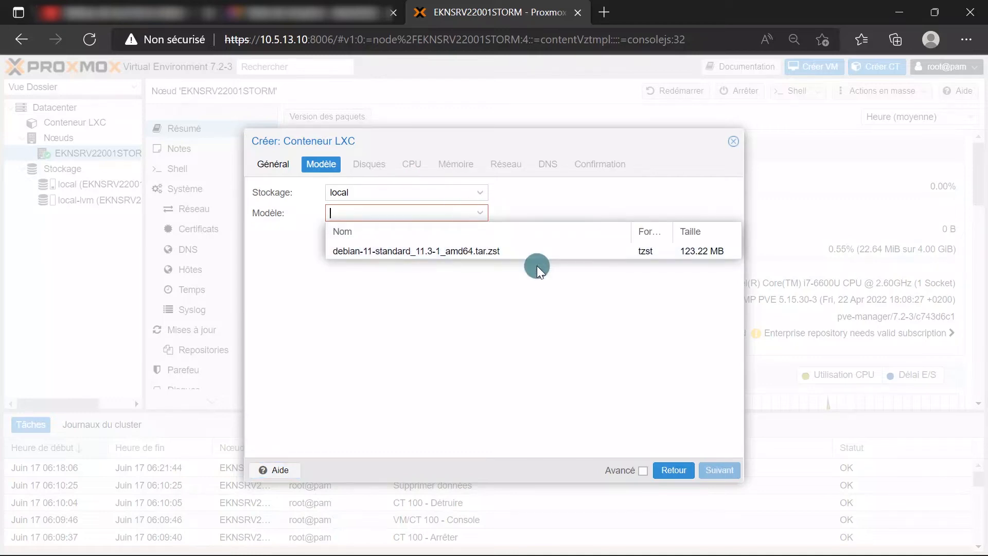
pyautogui.click(539, 252)
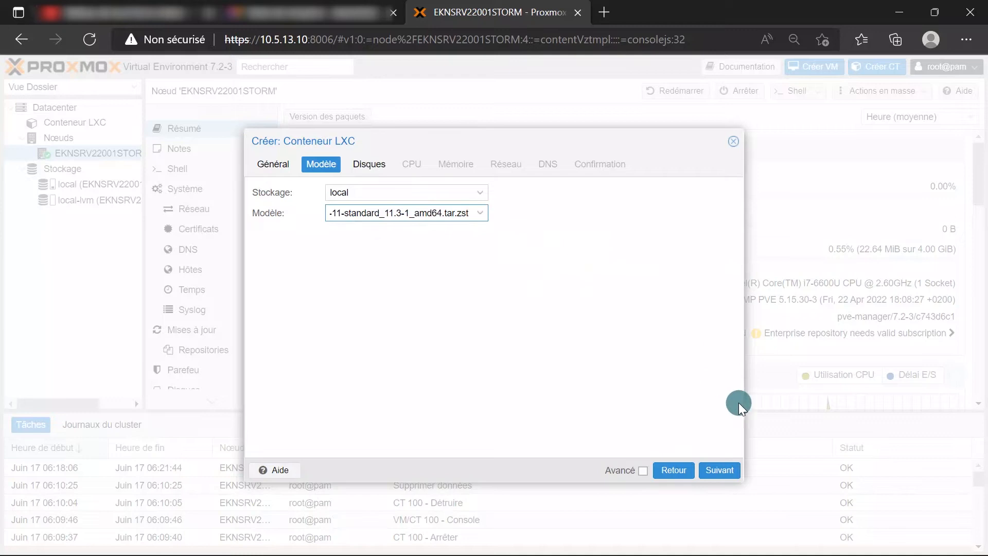
pyautogui.click(719, 470)
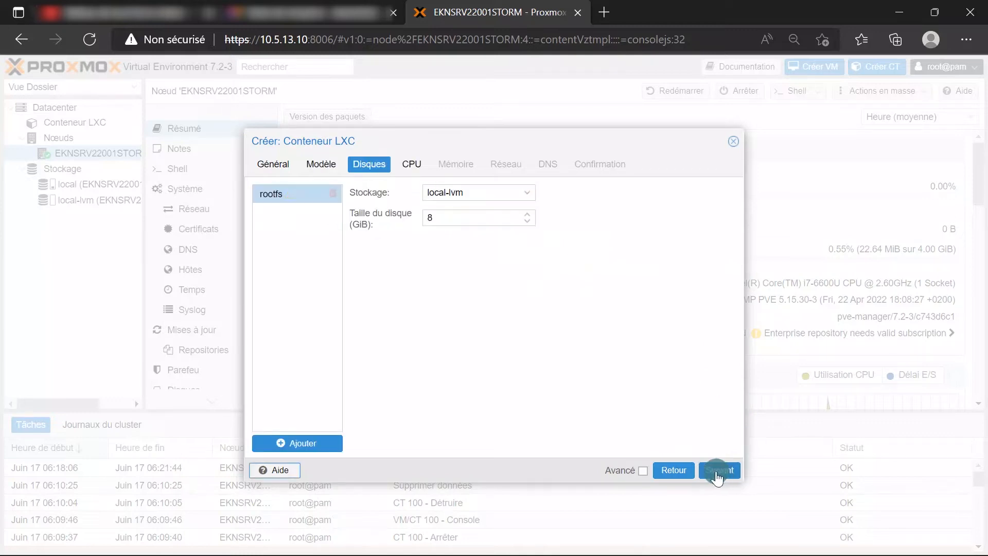
pyautogui.moveTo(453, 216); pyautogui.dragTo(410, 213)
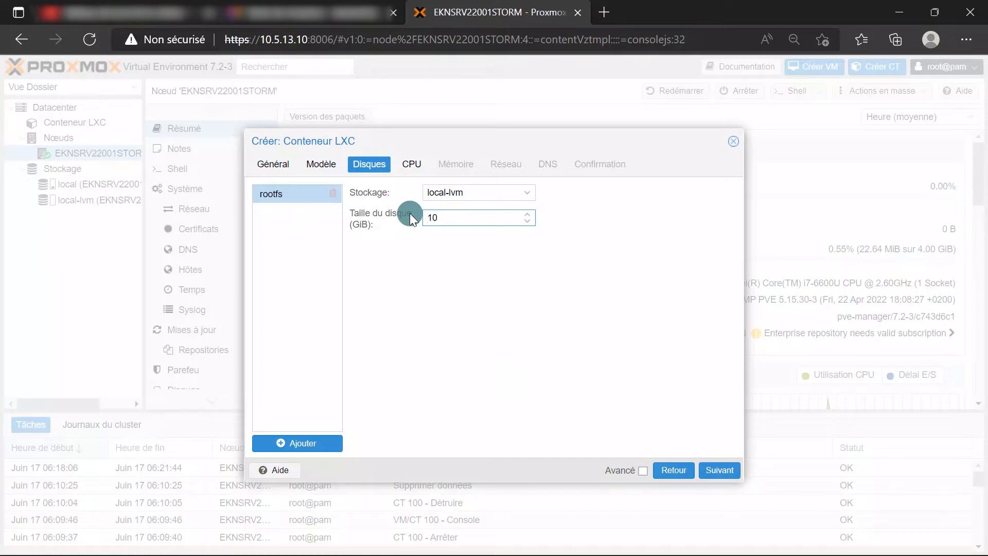
pyautogui.click(419, 268)
# Keep 1 CPU core and 512 MiB memory for the container
pyautogui.click(720, 476)
pyautogui.click(413, 252)
pyautogui.click(350, 191)
pyautogui.click(355, 238)
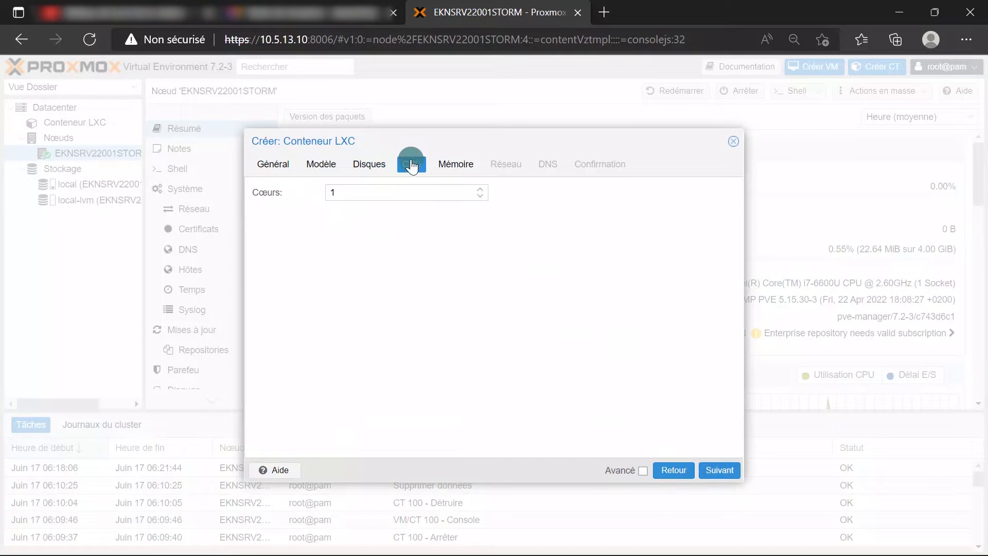
pyautogui.click(723, 470)
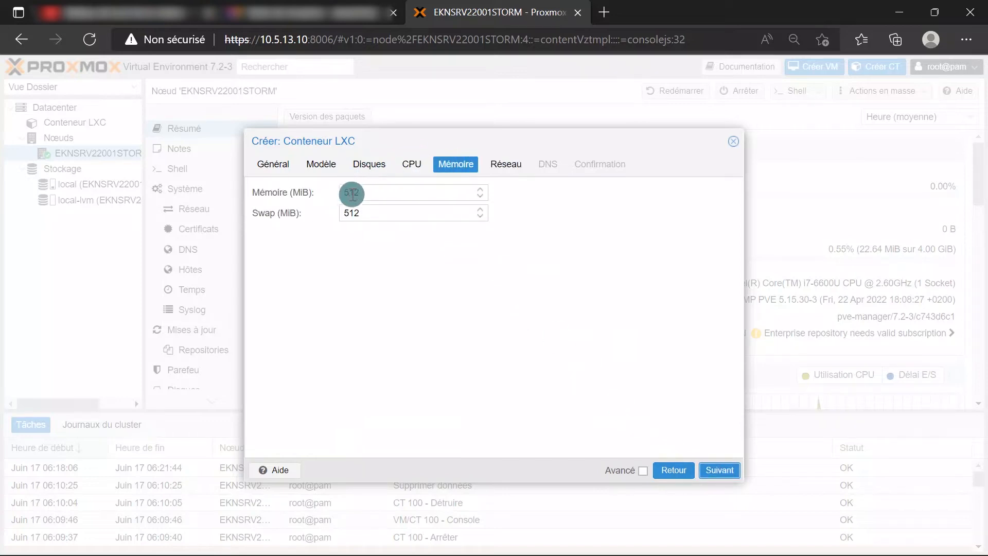
pyautogui.click(719, 471)
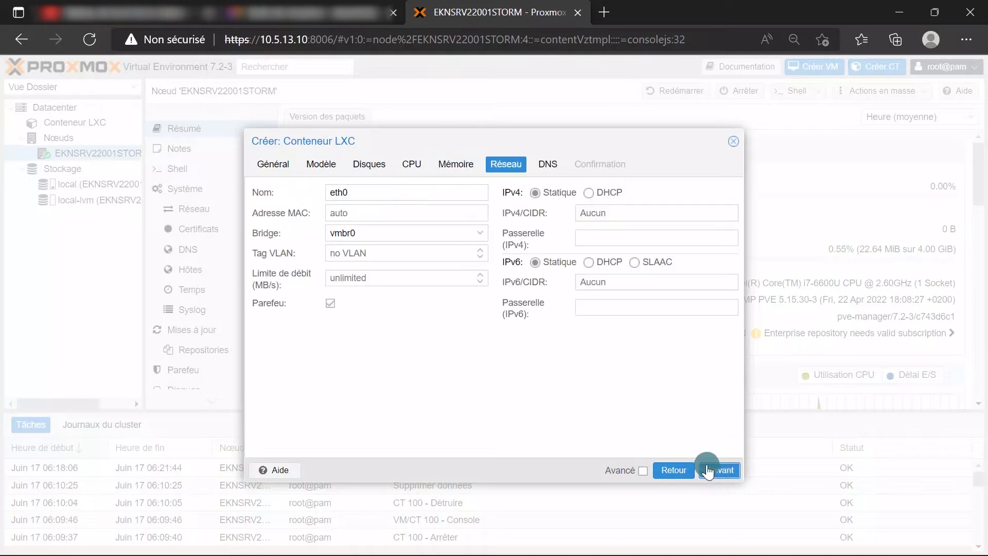
# Give eth0 static IPv4 10.5.13.12/24 with gateway 10.5.13.1
pyautogui.click(360, 192)
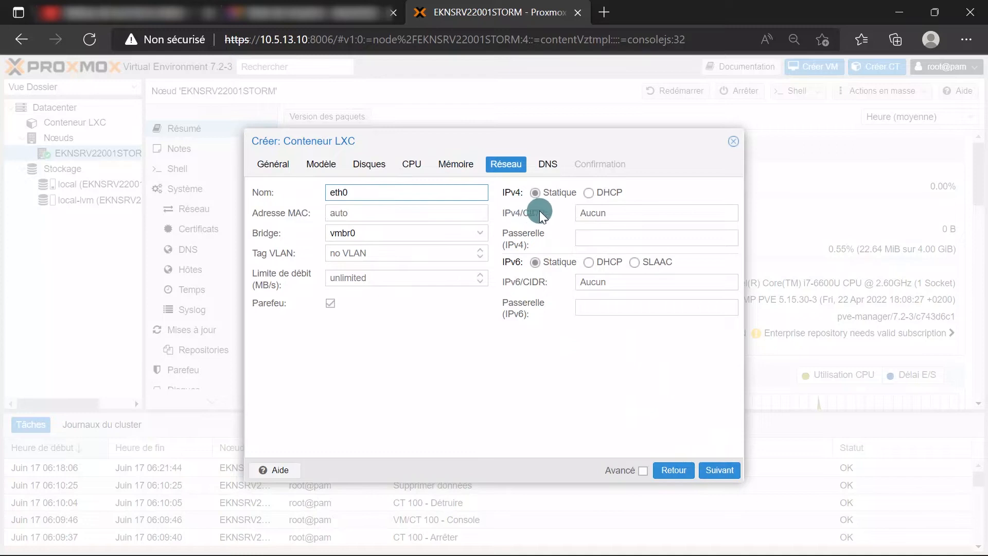
pyautogui.click(607, 212)
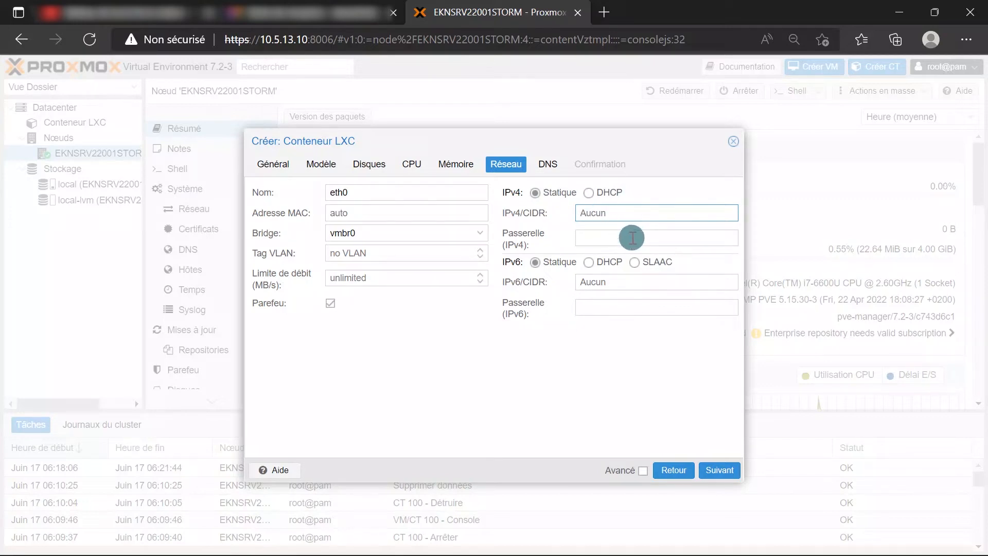
pyautogui.write('10')
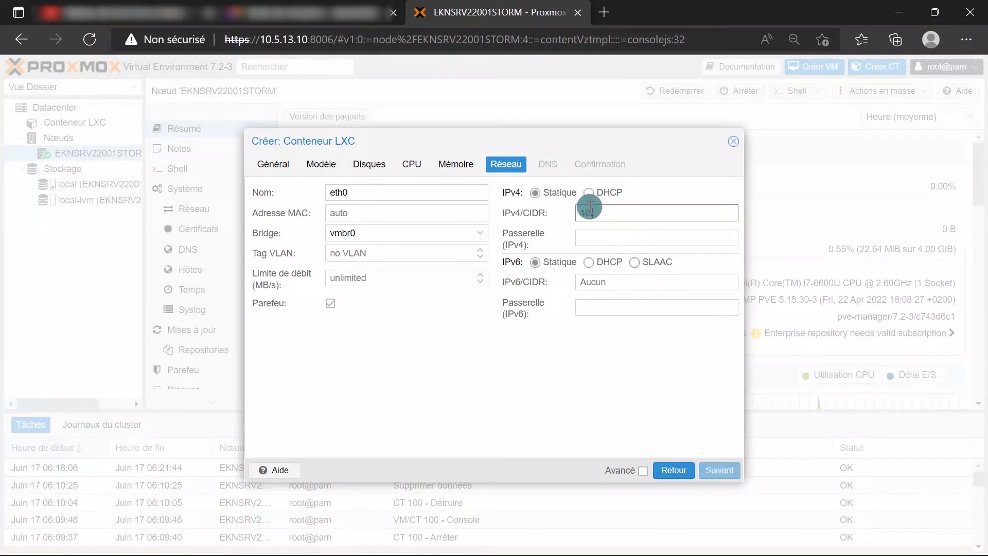
pyautogui.write('.5.13.12/24')
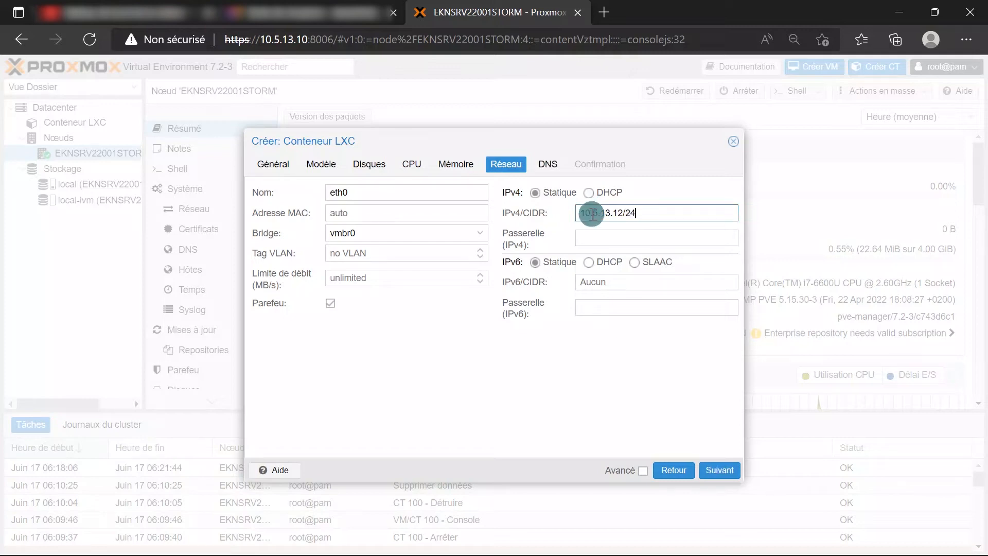
pyautogui.click(610, 237)
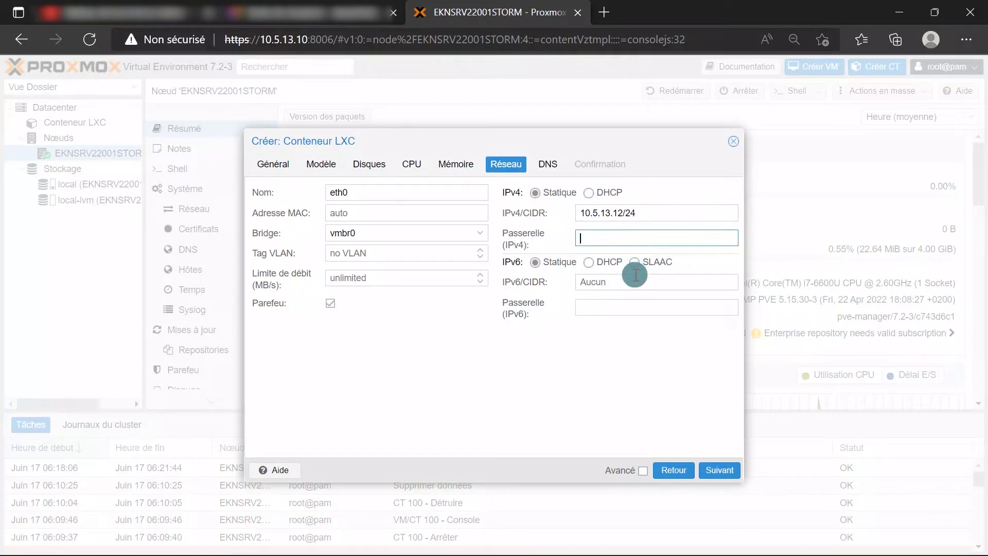
pyautogui.write('10.5.13.1')
pyautogui.click(611, 369)
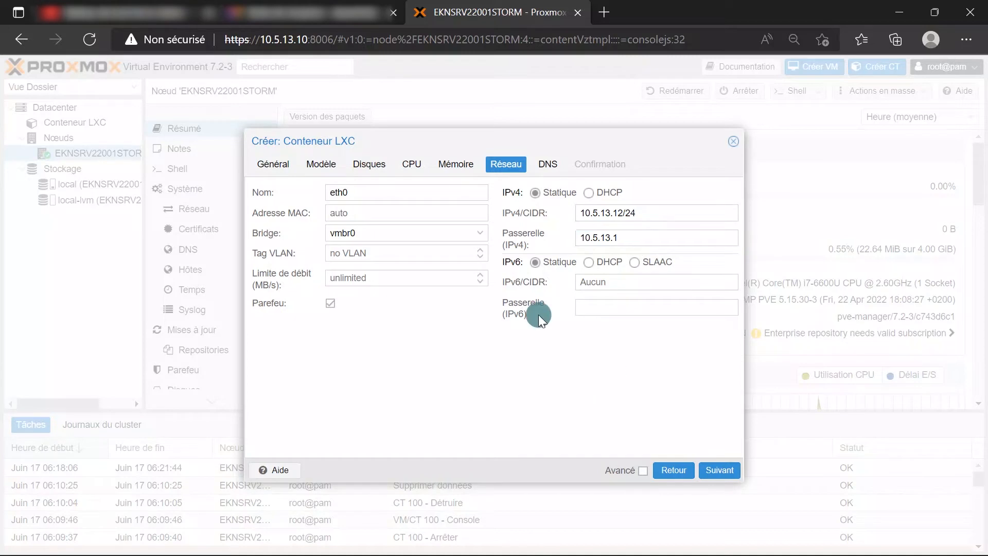
pyautogui.click(719, 469)
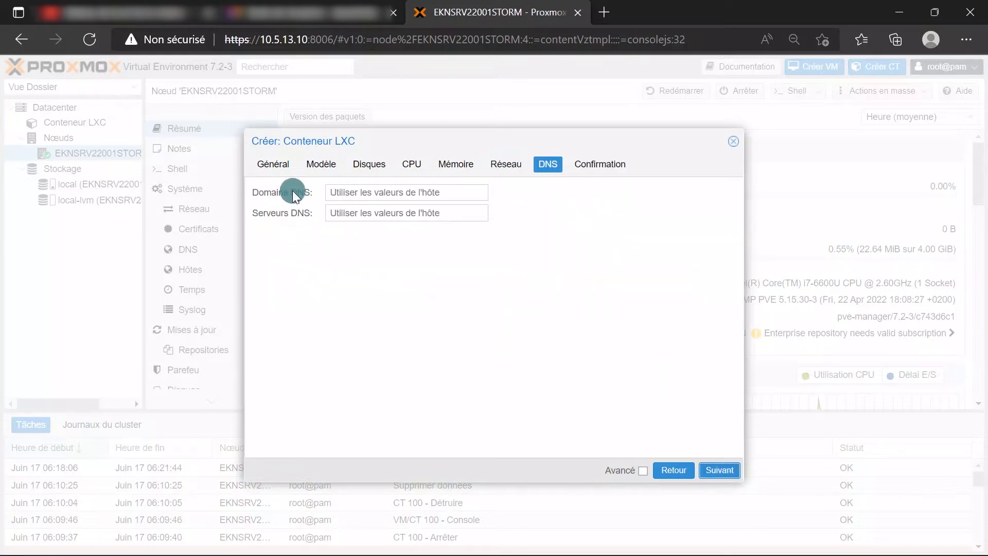
# Set the DNS domain to 10.5.13.1 and proceed to the Confirmation summary
pyautogui.click(364, 194)
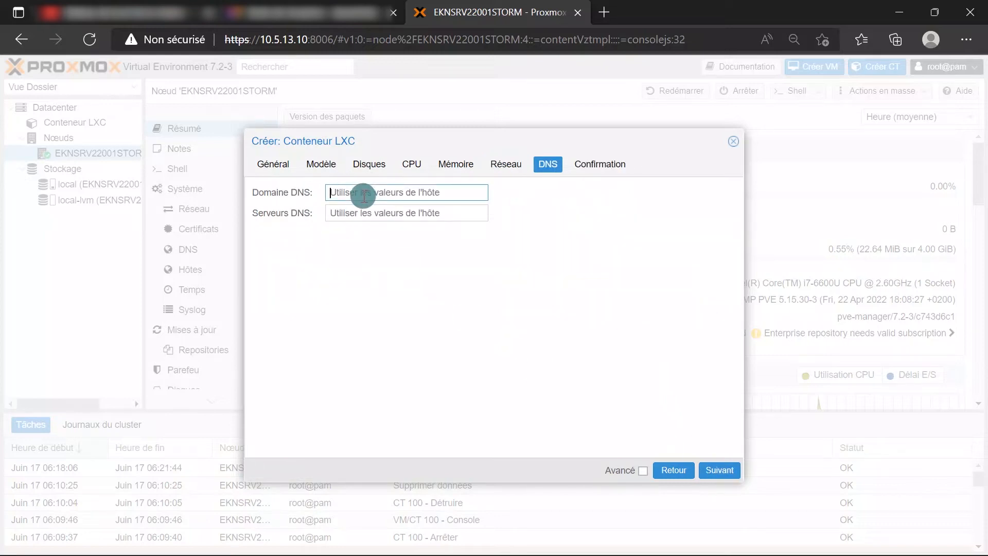
pyautogui.write('10.5.13.1')
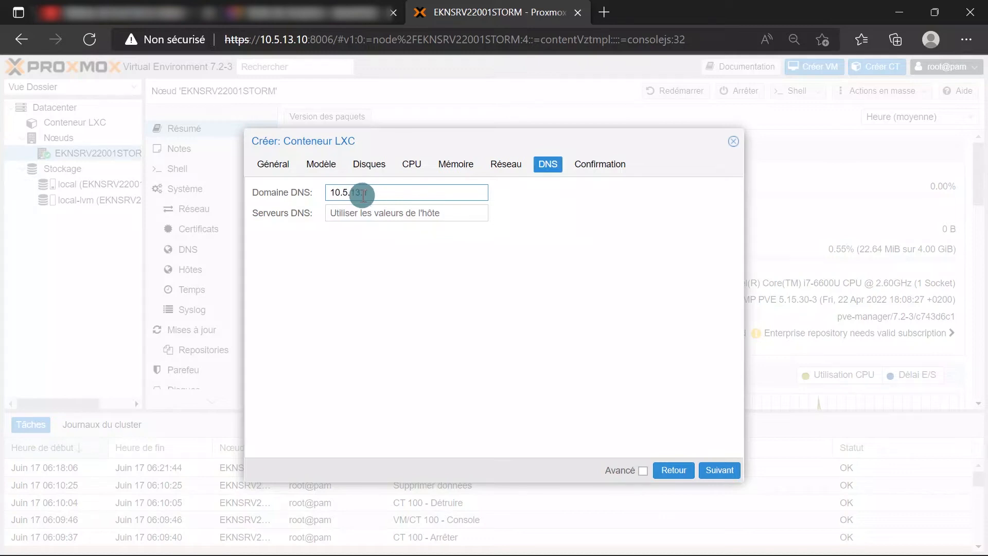
pyautogui.click(397, 238)
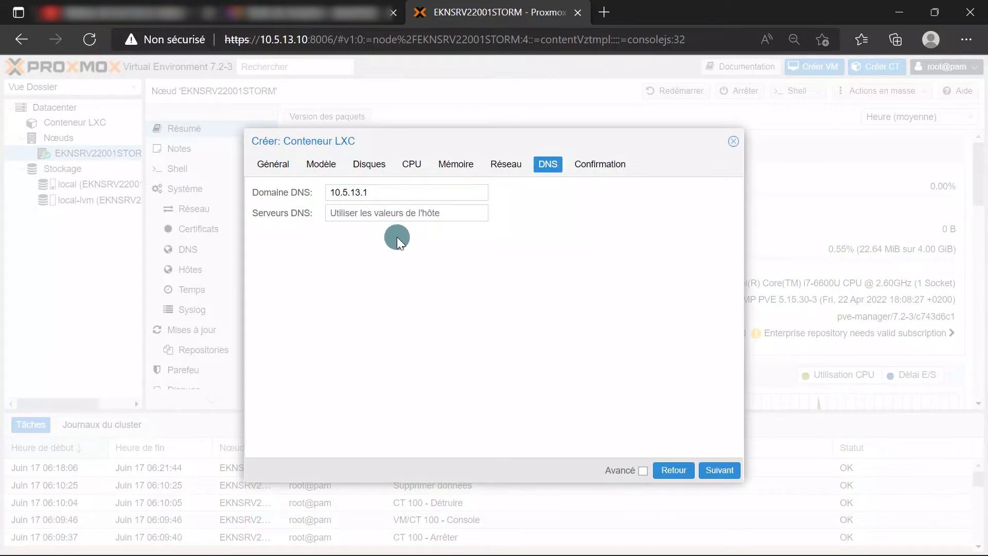
pyautogui.click(713, 470)
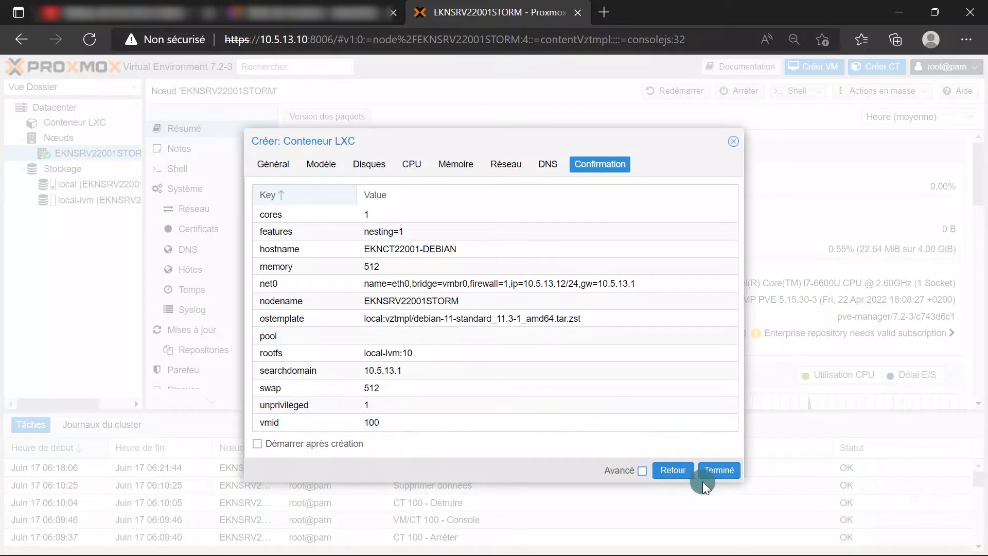
# Finish the wizard to create CT 100, follow the log to TASK OK, and close it
pyautogui.click(718, 475)
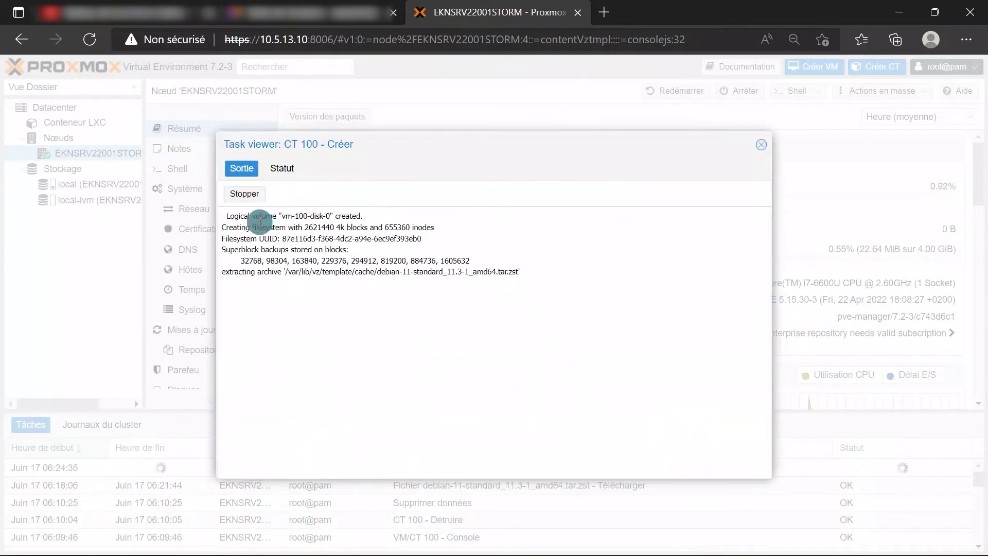
pyautogui.moveTo(281, 216); pyautogui.dragTo(339, 217)
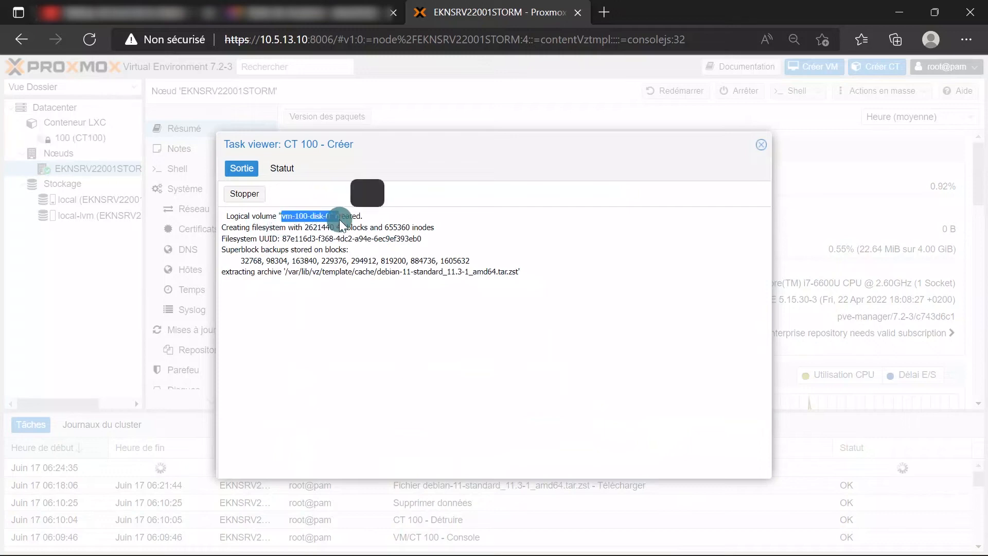
pyautogui.moveTo(222, 227); pyautogui.dragTo(308, 226)
pyautogui.click(322, 310)
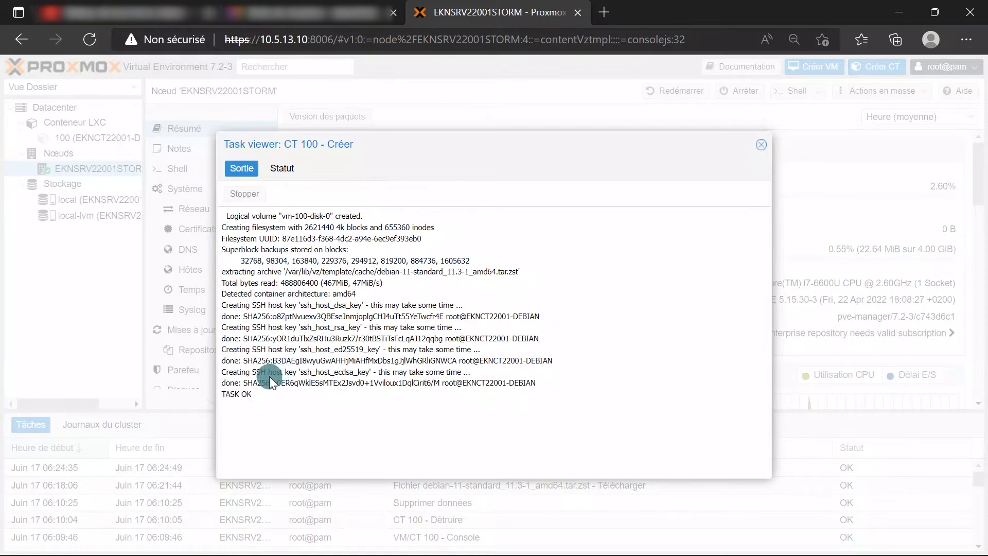
pyautogui.moveTo(221, 396); pyautogui.dragTo(257, 398)
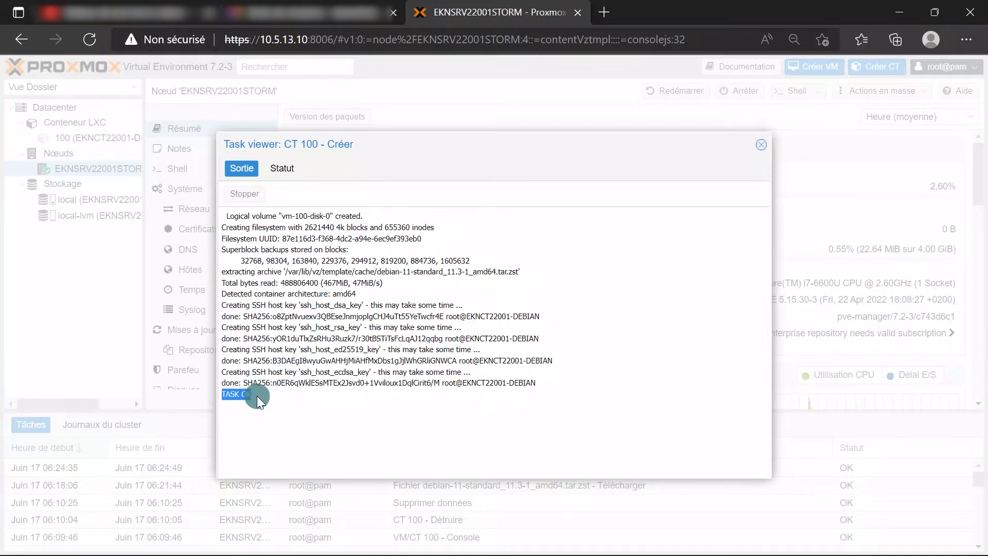
pyautogui.click(763, 149)
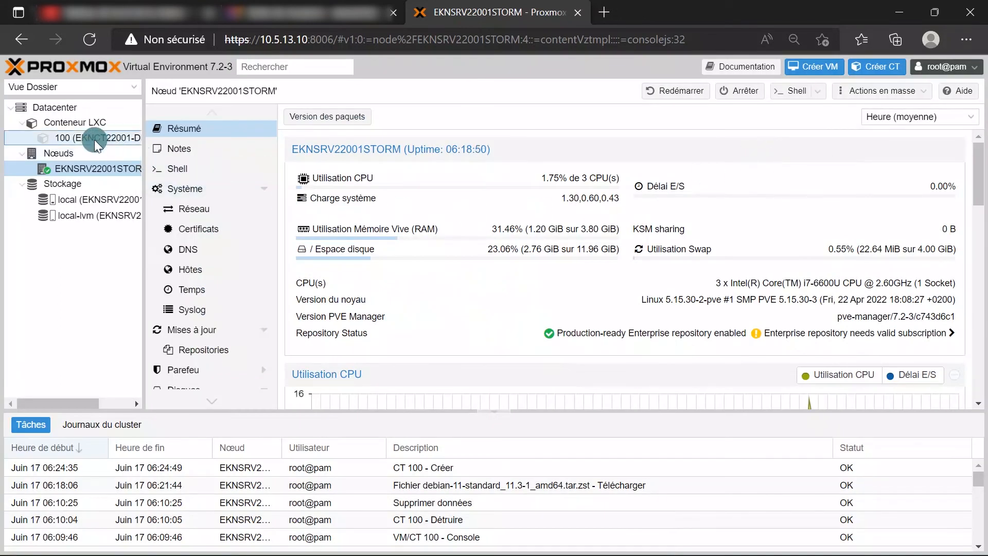
# Check container 100's resources, open its console, and start the container
pyautogui.click(94, 140)
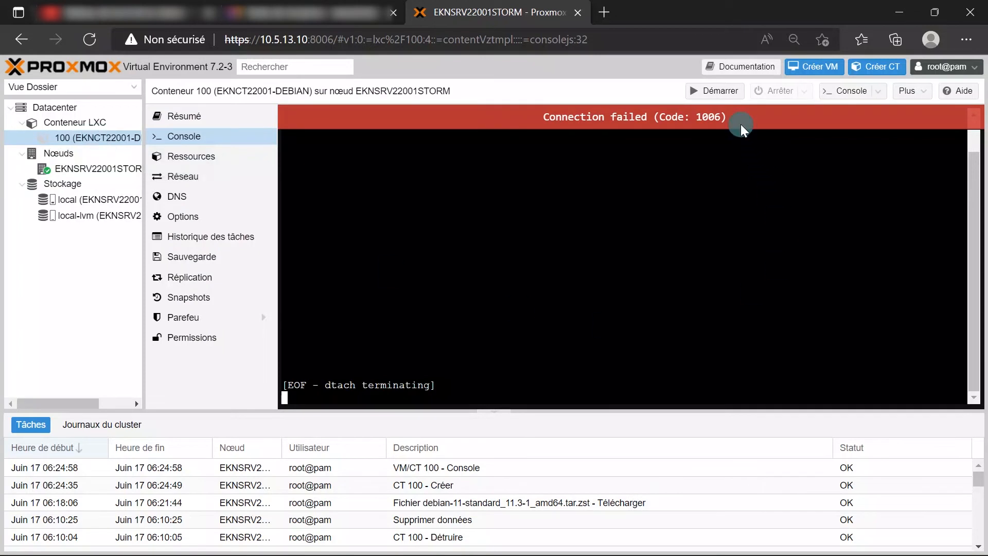
pyautogui.click(205, 156)
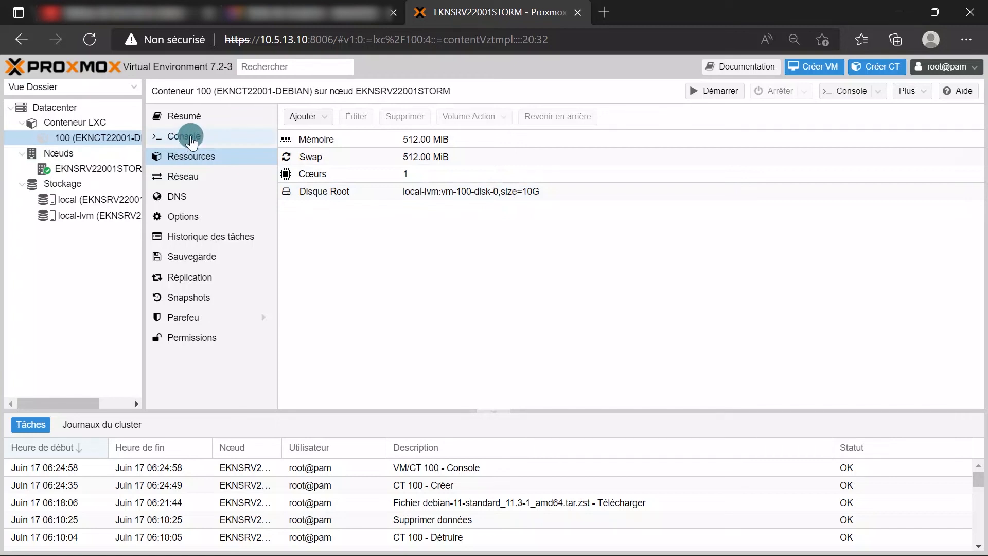
pyautogui.click(190, 138)
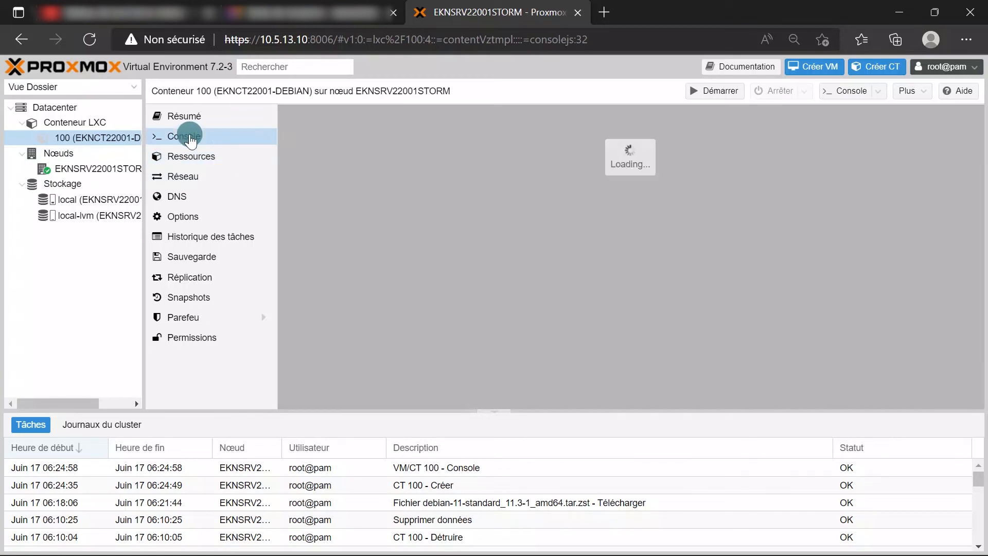
pyautogui.click(708, 92)
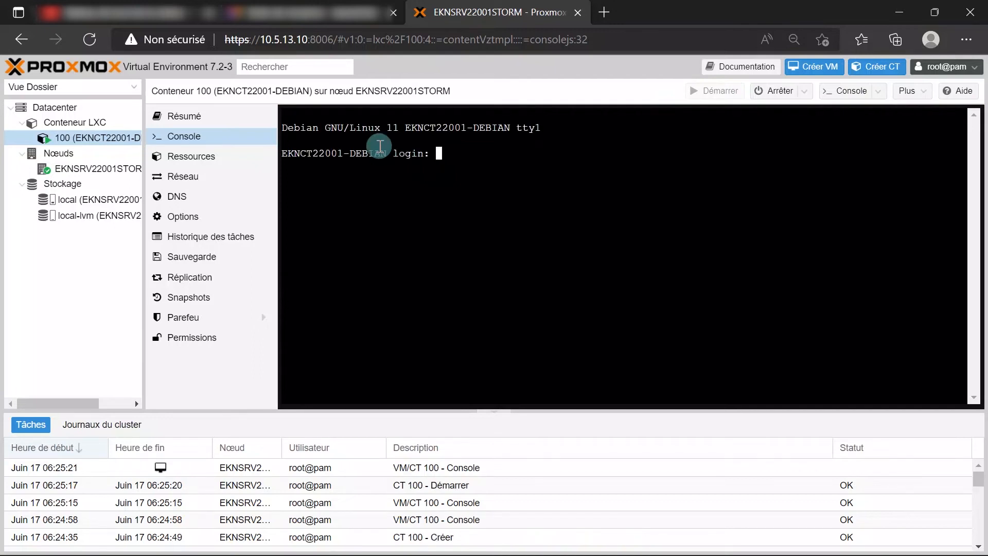
# Log in to the container console as root
pyautogui.moveTo(283, 128); pyautogui.dragTo(538, 128)
pyautogui.click(332, 154)
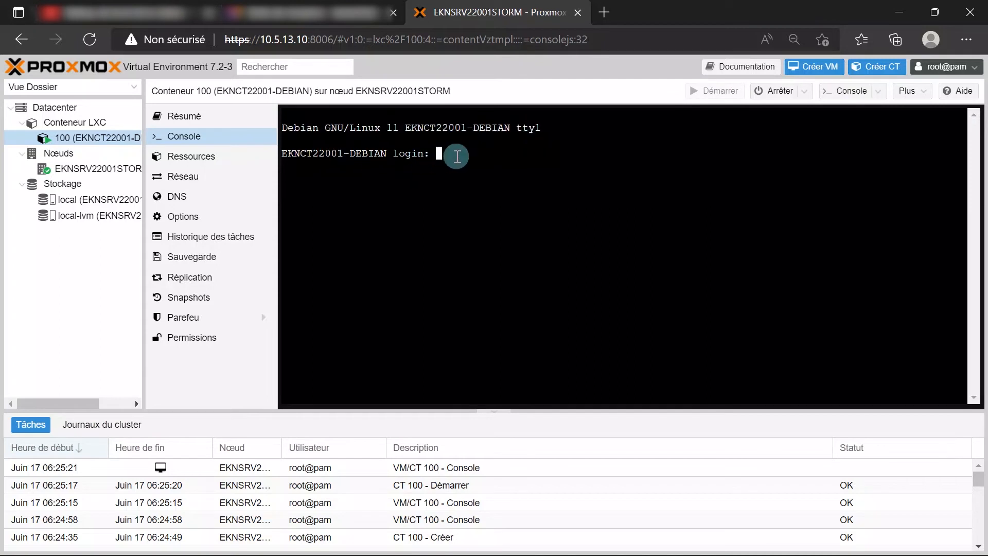
pyautogui.write('root')
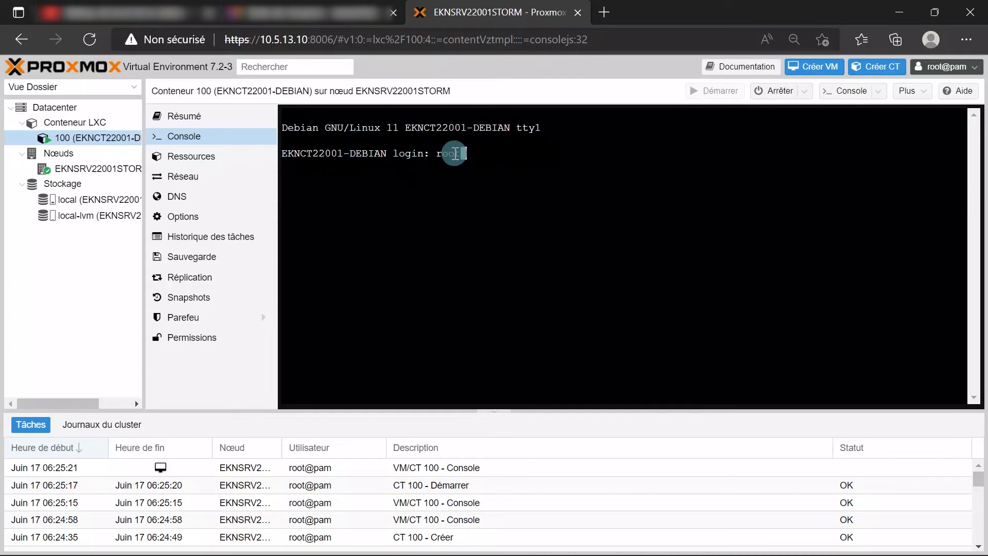
pyautogui.press('Return')
pyautogui.press('Return')
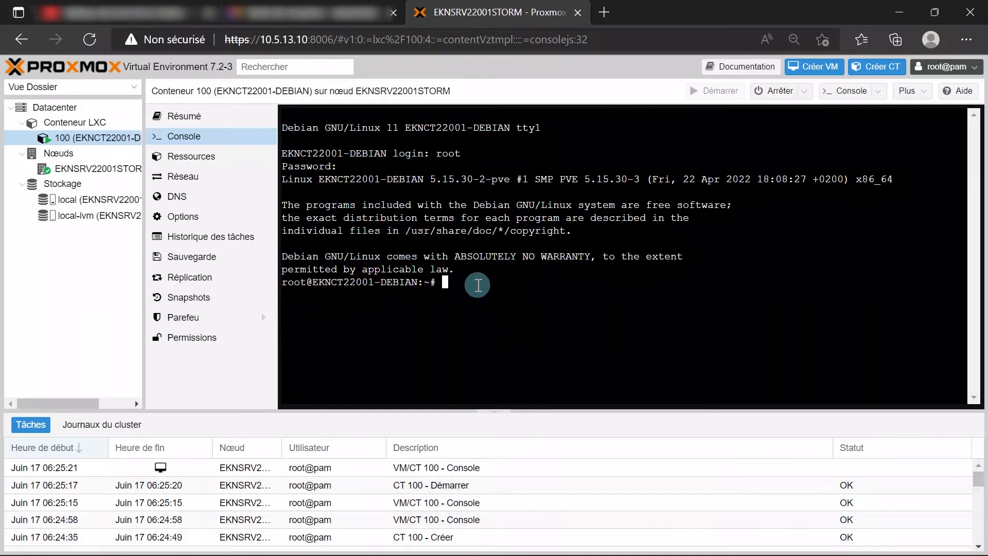
# Run 'ip a' to list the network addresses, then clear the screen
pyautogui.write('p a')
pyautogui.press('Return')
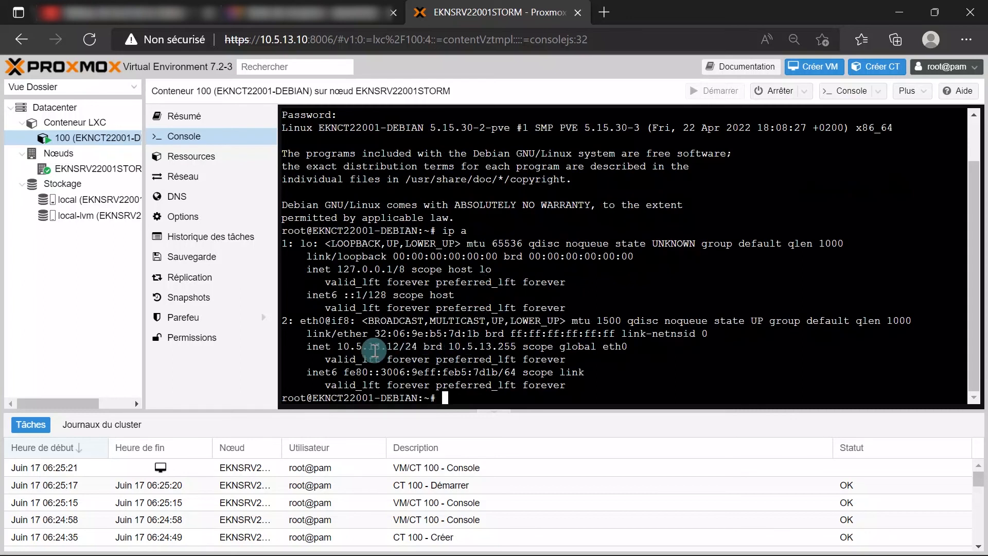
pyautogui.moveTo(841, 549)
pyautogui.hotkey('ctrl', 'l')
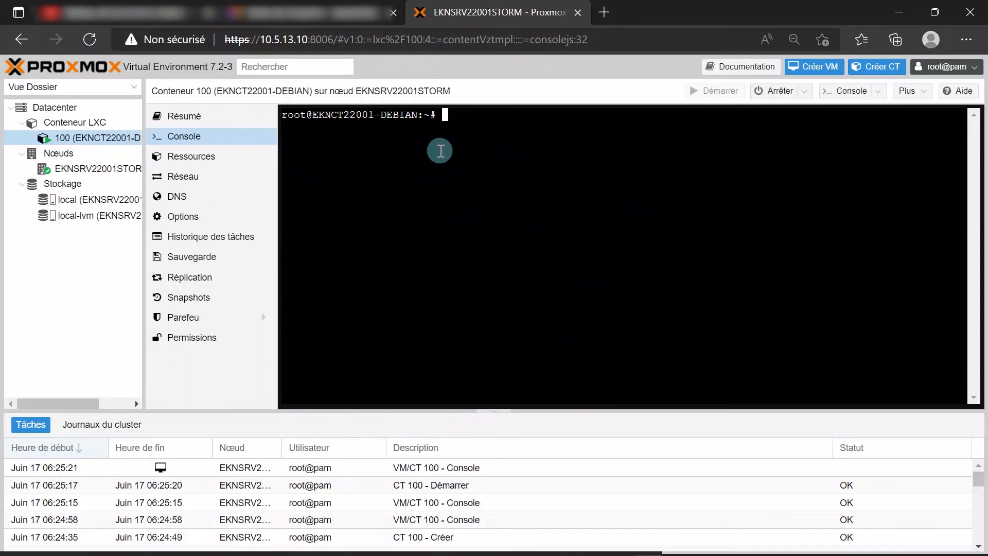
# Open /etc/ssh/sshd_config in nano and go to the PermitRootLogin line
pyautogui.write('nano')
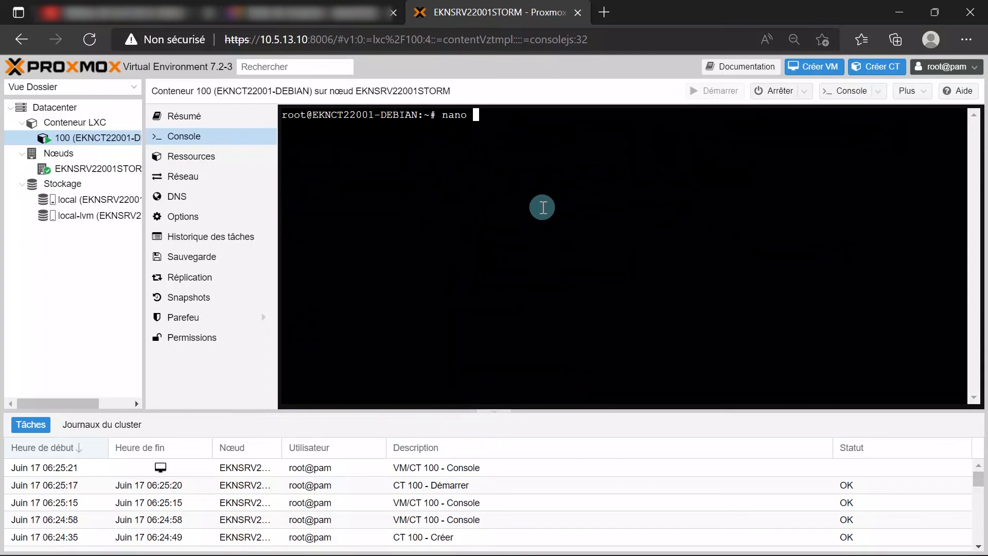
pyautogui.write(' /etc/ssh/')
pyautogui.write('ssh')
pyautogui.write('d')
pyautogui.press('Tab')
pyautogui.press('Return')
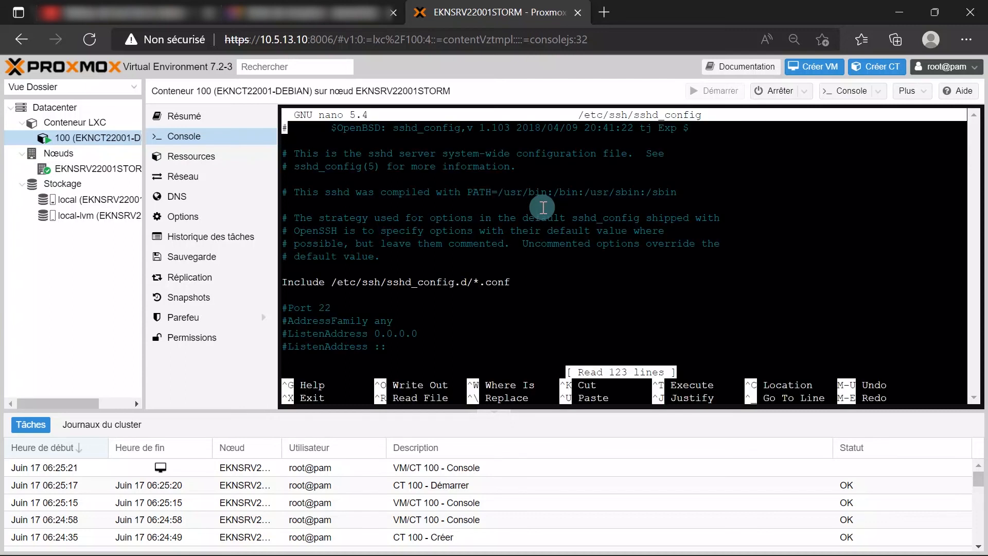
pyautogui.press('Down')
pyautogui.press('Down')
pyautogui.press('Down')
pyautogui.press('Down')
pyautogui.press('Down')
pyautogui.press('Down')
pyautogui.press('Down')
pyautogui.press('Down')
pyautogui.press('Down')
pyautogui.press('Down')
pyautogui.press('Down')
pyautogui.press('Down')
pyautogui.press('Down')
pyautogui.press('Down')
pyautogui.press('Down')
pyautogui.press('Down')
pyautogui.press('Down')
pyautogui.press('Down')
pyautogui.press('Down')
pyautogui.press('Down')
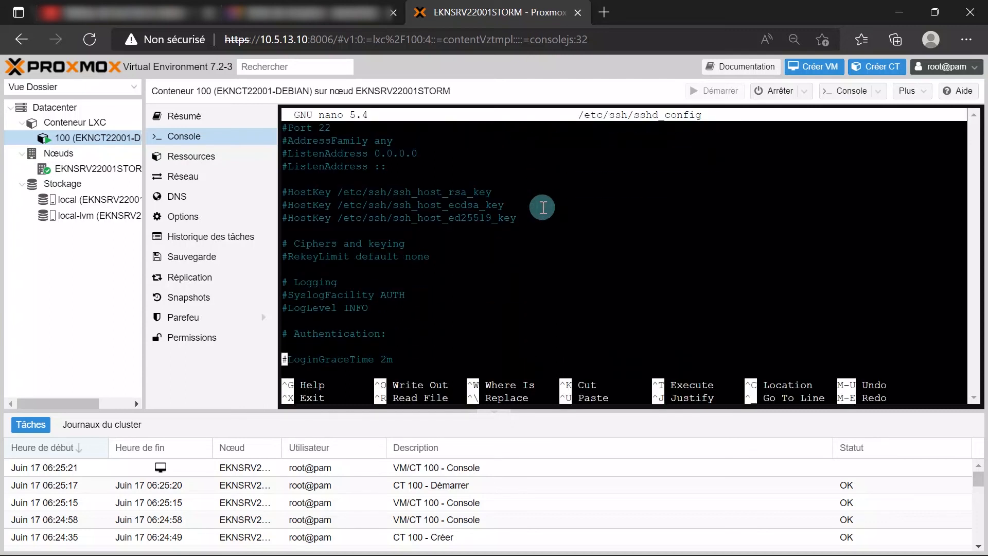
pyautogui.press('Up')
pyautogui.press('Up')
pyautogui.press('Up')
pyautogui.press('Up')
pyautogui.press('Down')
pyautogui.press('Right')
# Uncomment PermitRootLogin, change its value to yes, then save the file and exit nano
pyautogui.press('BackSpace')
pyautogui.press('Right')
pyautogui.press('Right')
pyautogui.press('Right')
pyautogui.press('Right')
pyautogui.press('Right')
pyautogui.press('Right')
pyautogui.press('Right')
pyautogui.press('Right')
pyautogui.press('Right')
pyautogui.press('Right')
pyautogui.press('Right')
pyautogui.press('Right')
pyautogui.press('Right')
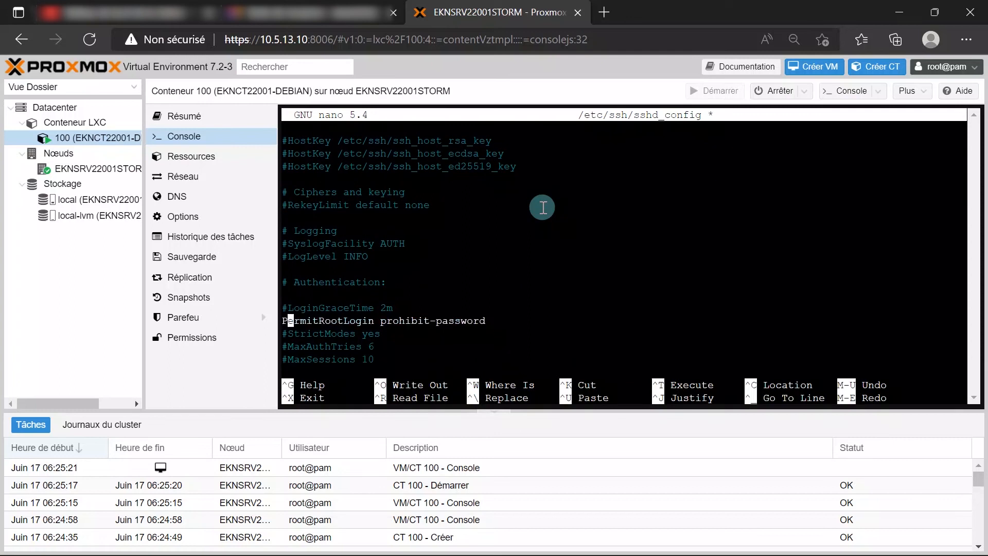
pyautogui.press('Right')
pyautogui.press('Right')
pyautogui.press('Right')
pyautogui.press('Right')
pyautogui.press('Right')
pyautogui.press('Right')
pyautogui.press('Right')
pyautogui.press('Right')
pyautogui.press('Right')
pyautogui.press('Right')
pyautogui.press('Right')
pyautogui.press('Right')
pyautogui.press('Right')
pyautogui.press('Right')
pyautogui.press('Right')
pyautogui.press('Right')
pyautogui.press('Right')
pyautogui.press('Right')
pyautogui.press('Right')
pyautogui.press('Right')
pyautogui.press('BackSpace')
pyautogui.press('BackSpace')
pyautogui.press('BackSpace')
pyautogui.press('BackSpace')
pyautogui.press('BackSpace')
pyautogui.press('BackSpace')
pyautogui.press('BackSpace')
pyautogui.press('BackSpace')
pyautogui.press('BackSpace')
pyautogui.press('BackSpace')
pyautogui.press('BackSpace')
pyautogui.press('BackSpace')
pyautogui.press('BackSpace')
pyautogui.write('yes')
pyautogui.hotkey('ctrl', 'o')
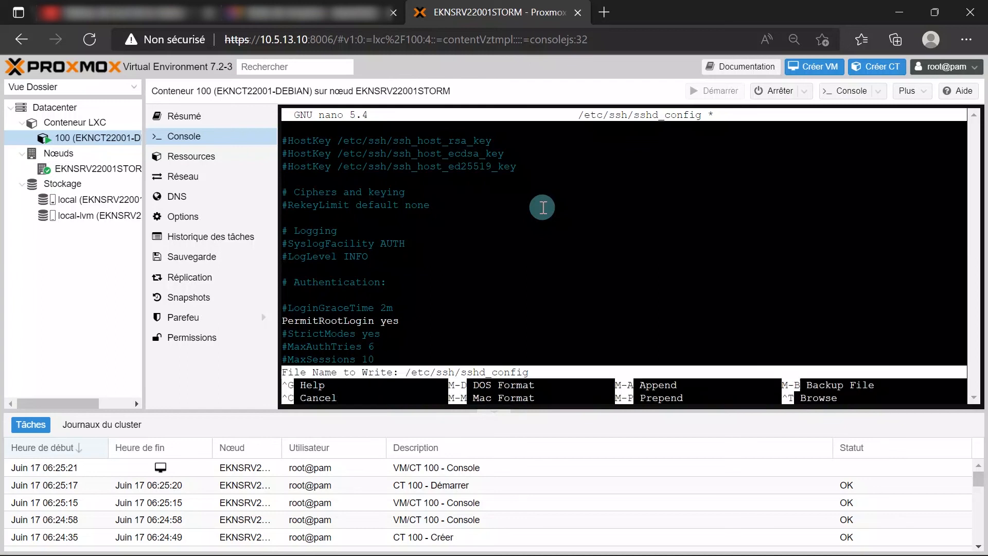
pyautogui.press('Return')
pyautogui.hotkey('ctrl', 'x')
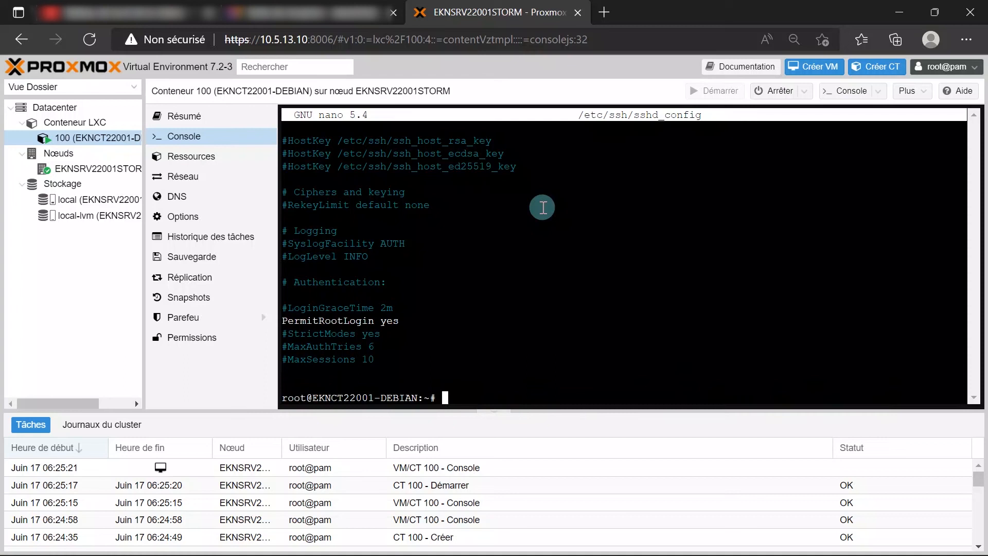
# Restart sshd.service with systemctl, then clear the container console
pyautogui.write('systemctl restart ssh')
pyautogui.press('Tab')
pyautogui.press('Tab')
pyautogui.write('d.servic')
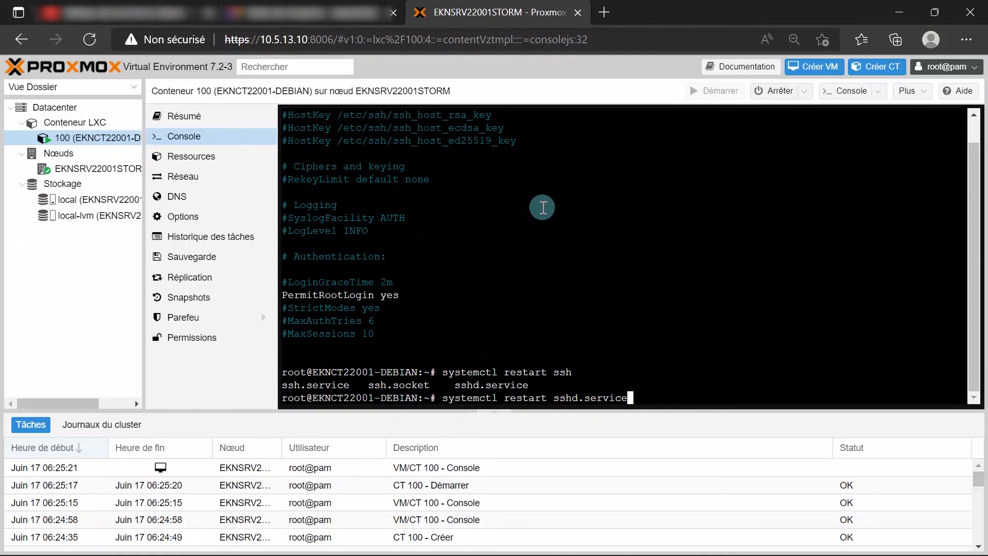
pyautogui.write('e')
pyautogui.press('Return')
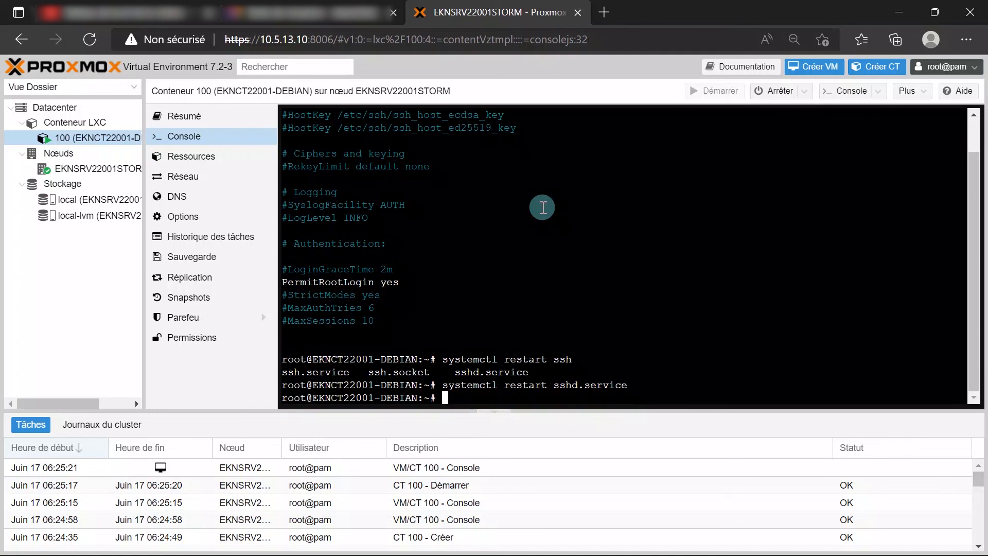
pyautogui.write('clear')
pyautogui.press('Return')
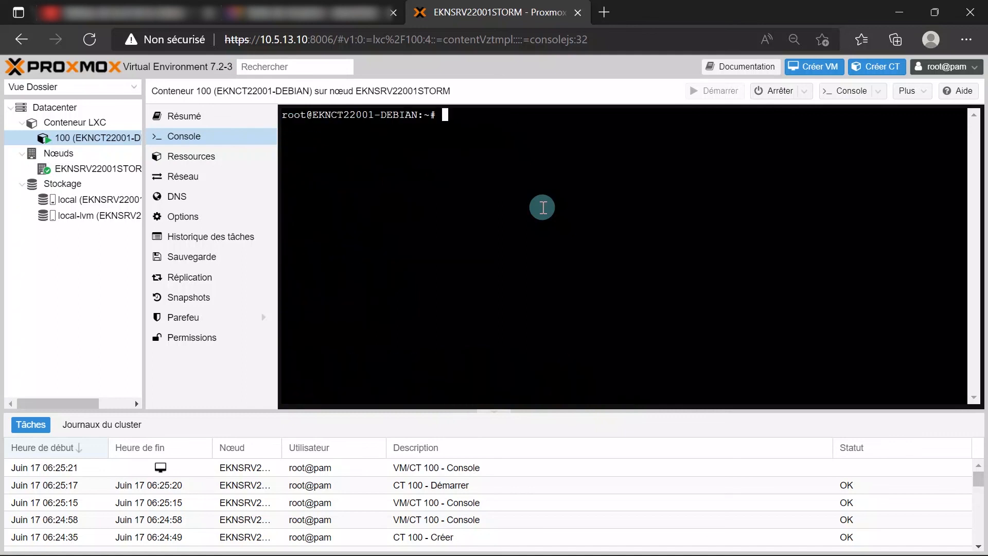
# Launch PuTTY and open an SSH connection to 10.5.13.12
pyautogui.moveTo(555, 554)
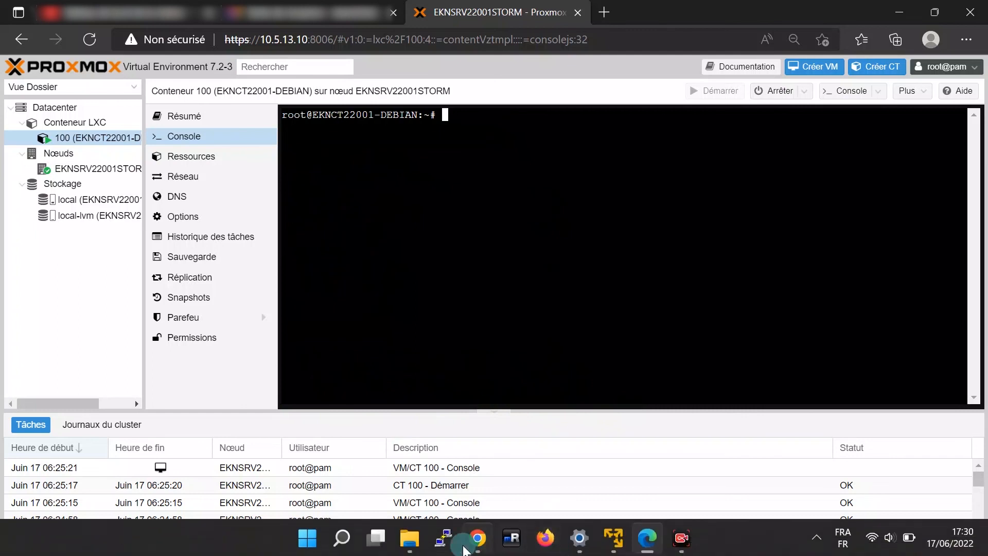
pyautogui.click(446, 537)
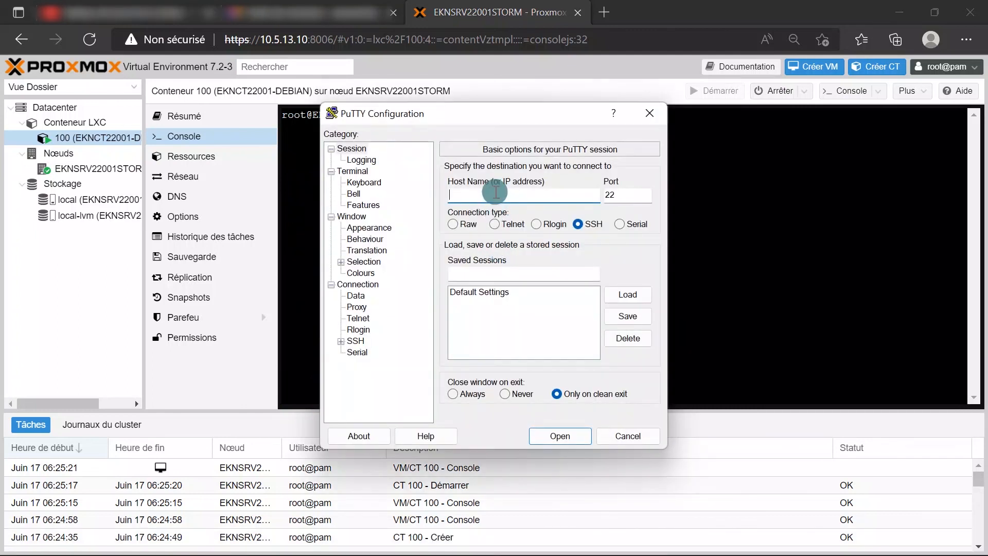
pyautogui.write('10')
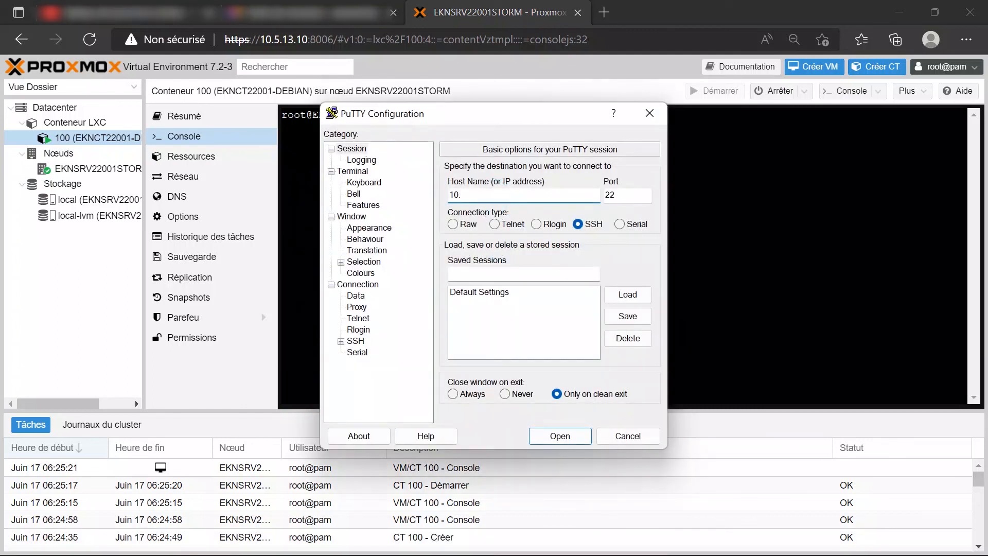
pyautogui.write('.5.13.12')
pyautogui.press('Return')
# Log in as root, then start typing 'Abonnez-v' at the shell prompt
pyautogui.write('root')
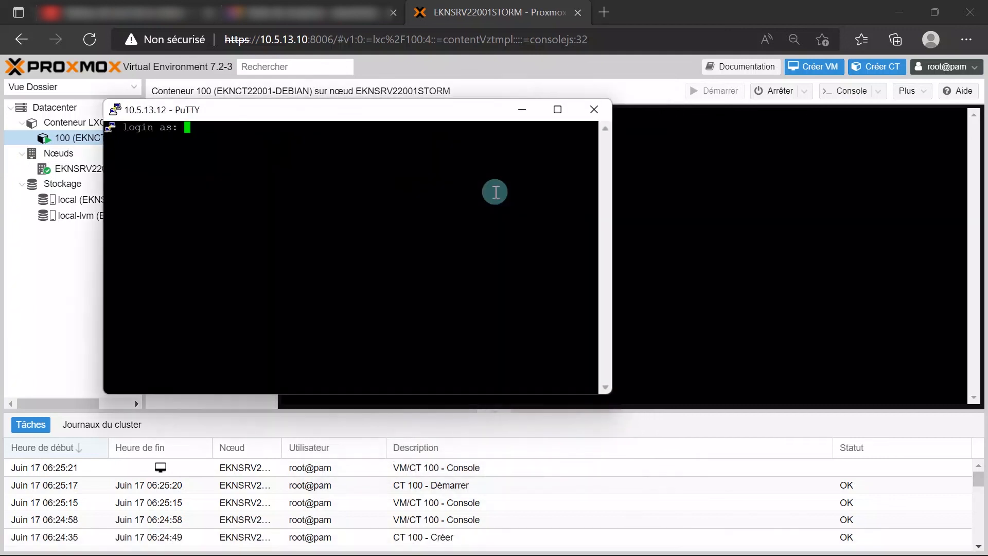
pyautogui.press('Return')
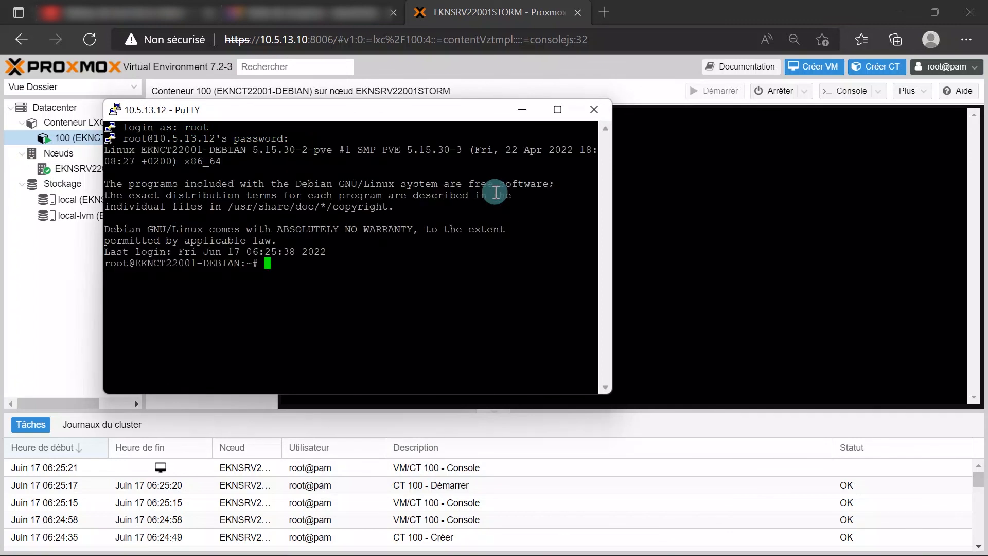
pyautogui.press('Return')
pyautogui.press('Return')
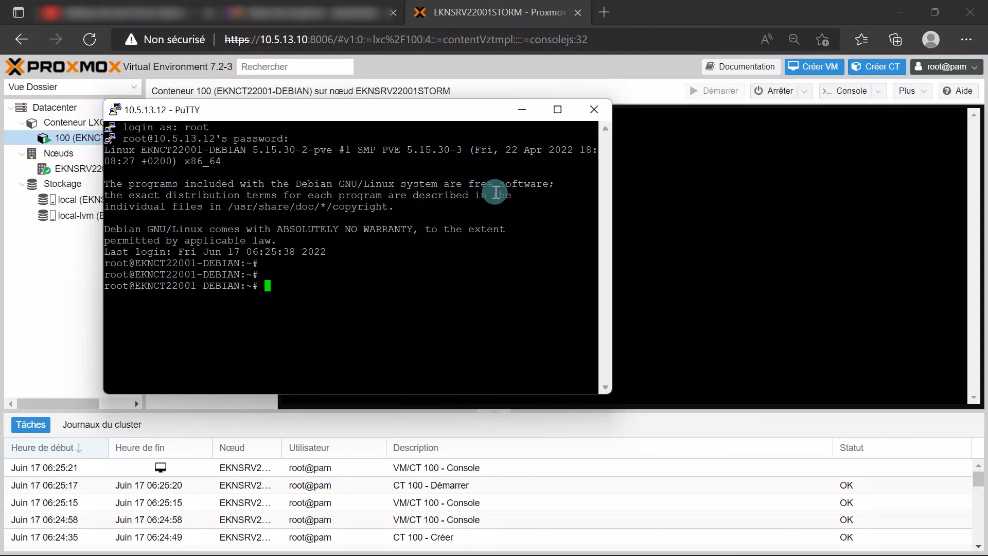
pyautogui.write('Abonne')
pyautogui.write('z-v')
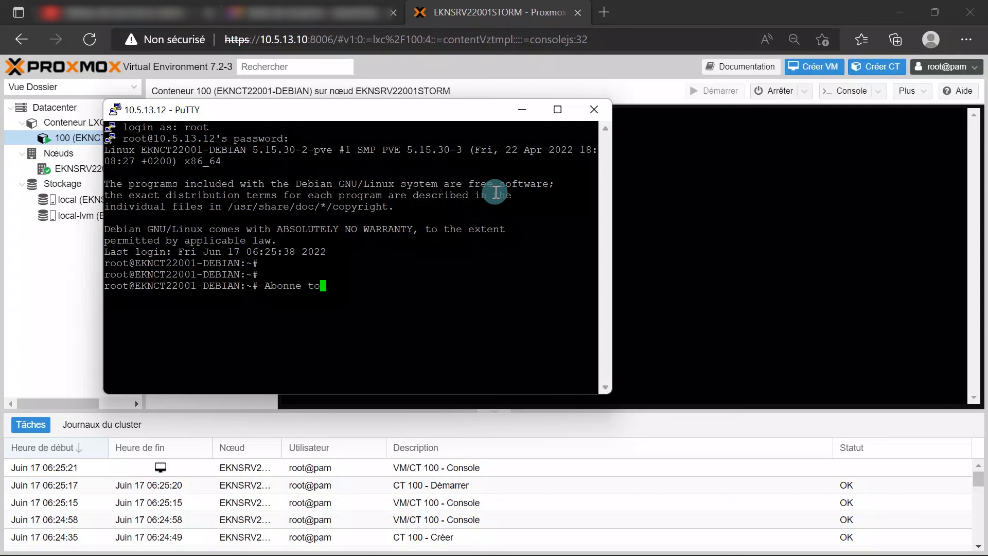